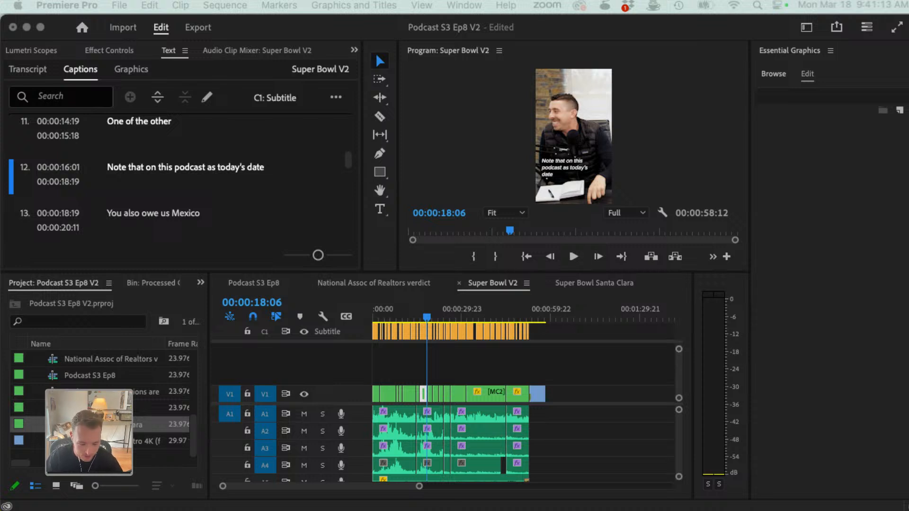
Step: Open the Podcast S3 Ep8 sequence and play it briefly from the start of the marked range at 00:00:27:09
{"action": "left_click", "coordinate": [252, 280]}
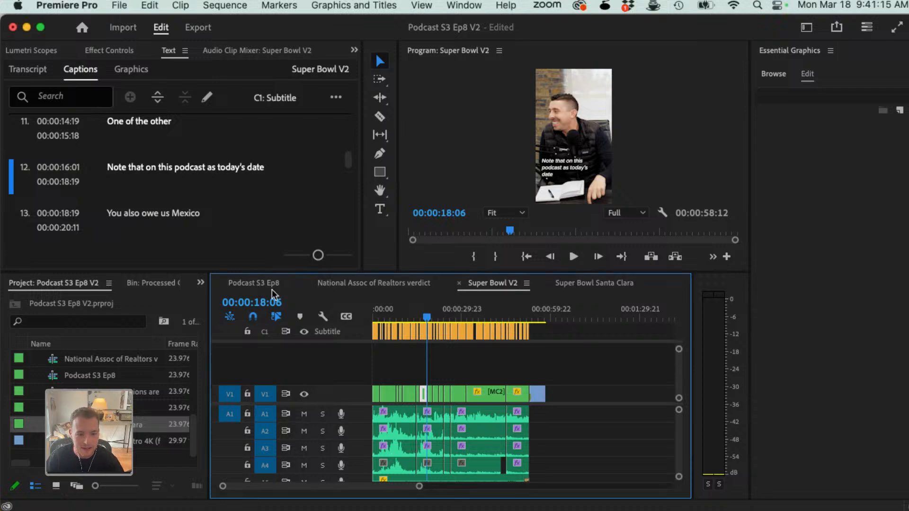
{"action": "left_click", "coordinate": [264, 284]}
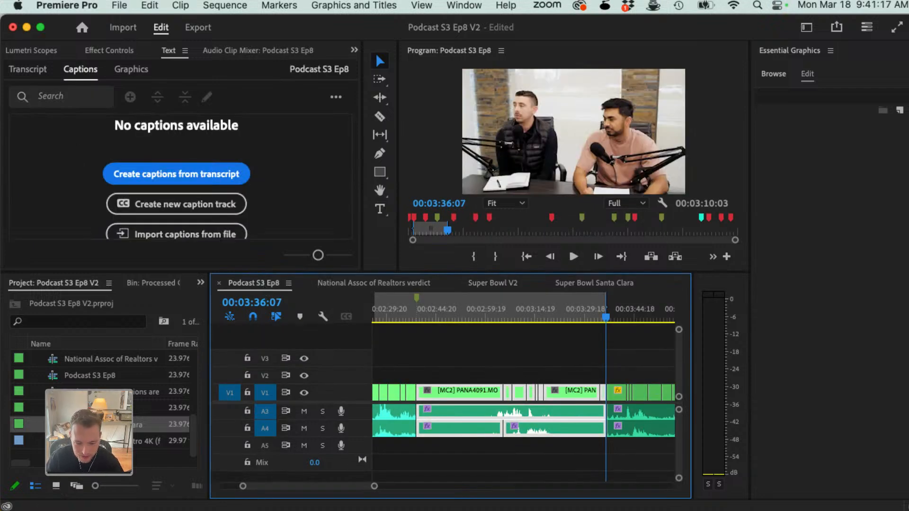
{"action": "scroll", "coordinate": [439, 312], "scroll_direction": "up", "scroll_amount": 3}
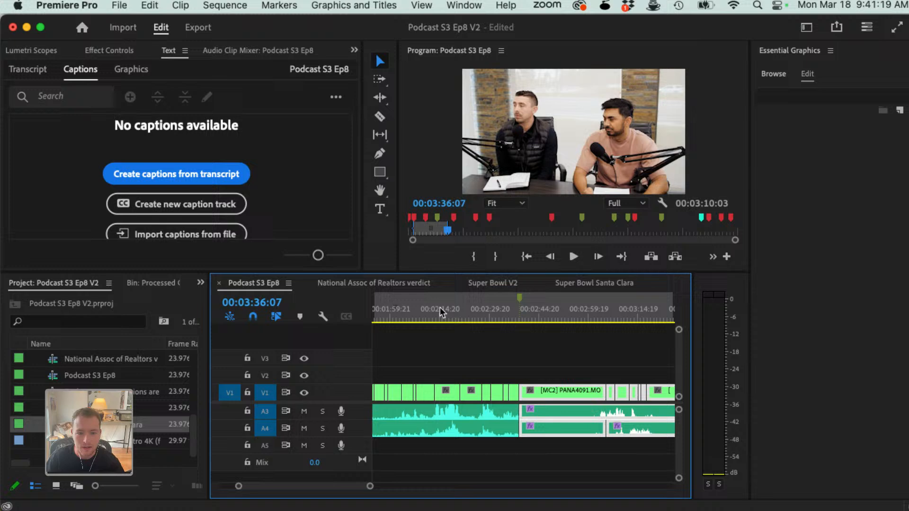
{"action": "left_click", "coordinate": [405, 320]}
{"action": "key", "text": "minus"}
{"action": "key", "text": "minus"}
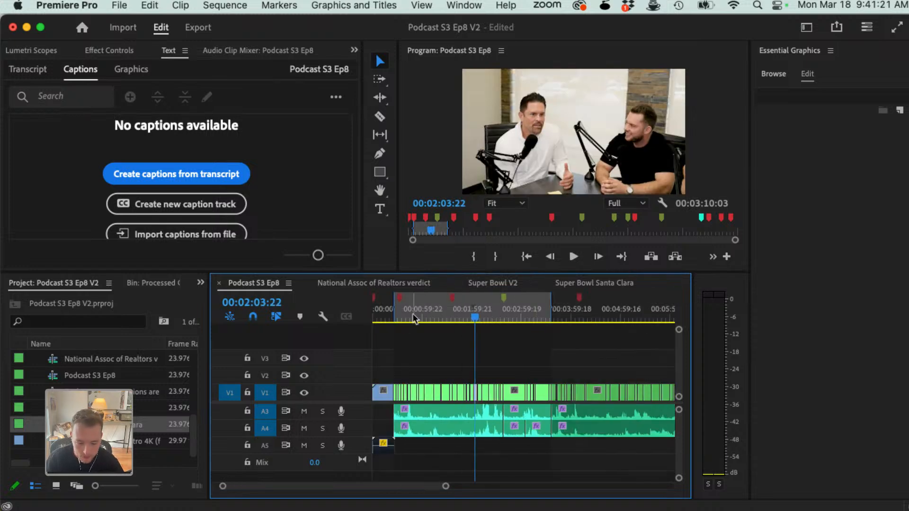
{"action": "left_click_drag", "start_coordinate": [414, 315], "coordinate": [397, 319]}
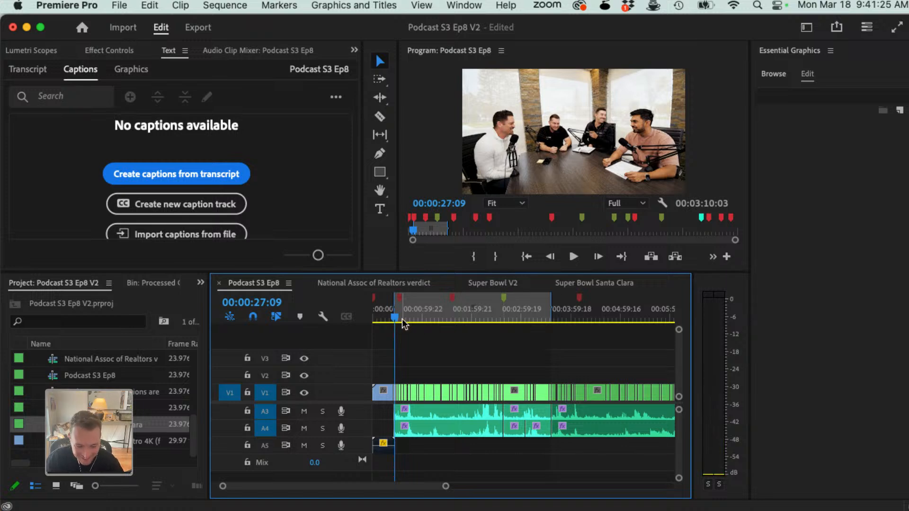
{"action": "key", "text": "space"}
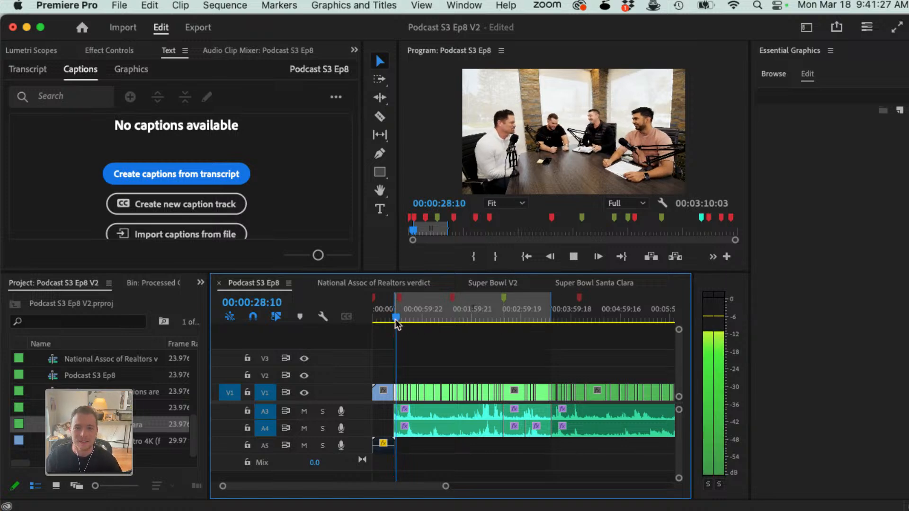
{"action": "key", "text": "space"}
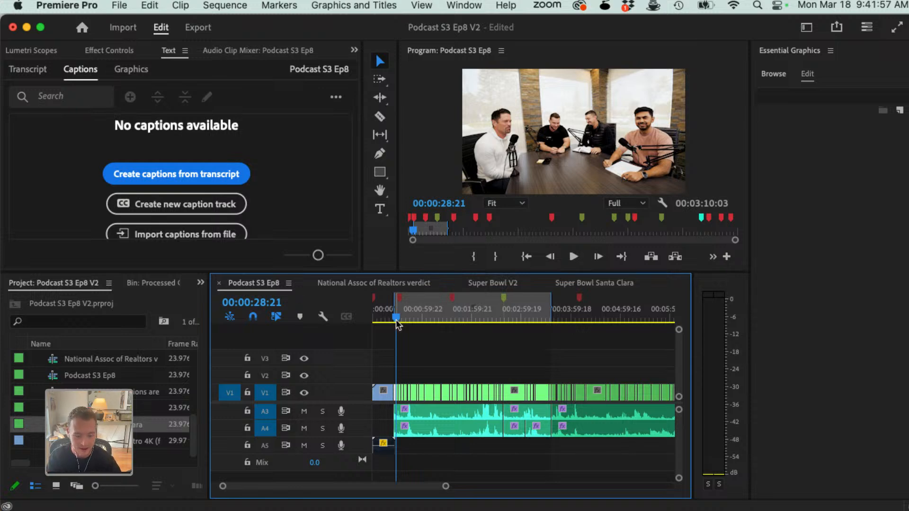
Step: Review the later part of the marked range in Podcast S3 Ep8, playing from the marker at 00:02:36:19
{"action": "left_click", "coordinate": [515, 314]}
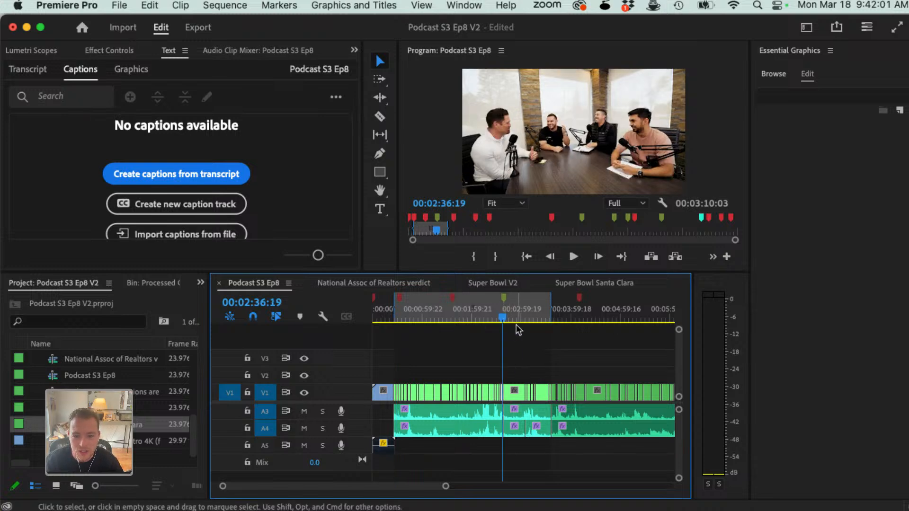
{"action": "key", "text": "space"}
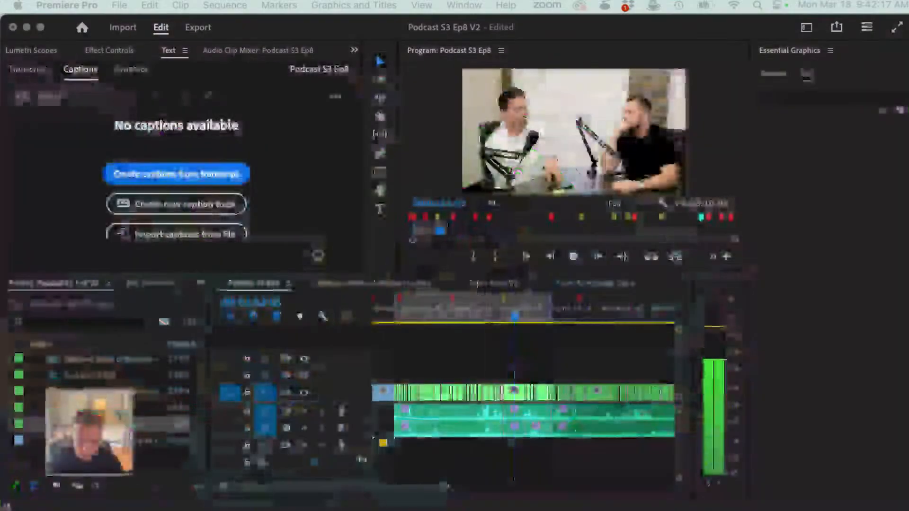
{"action": "left_click", "coordinate": [543, 309]}
{"action": "key", "text": "space"}
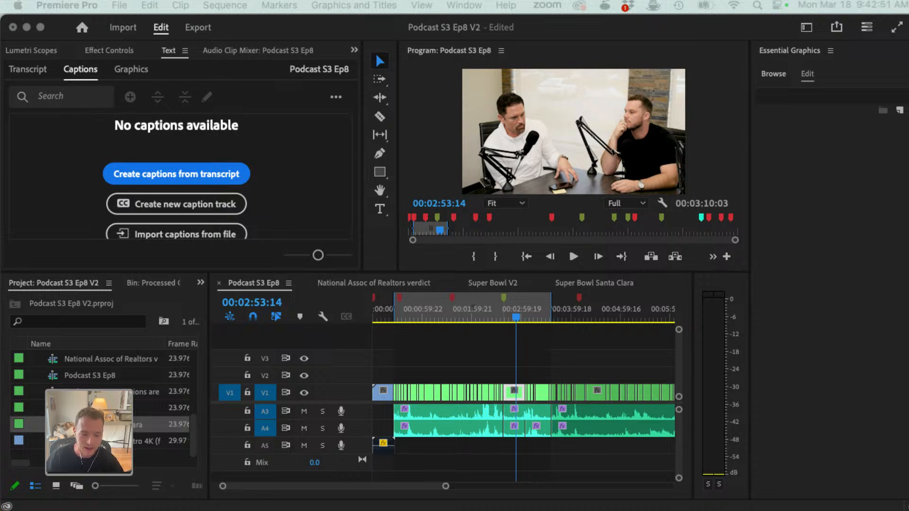
{"action": "left_click", "coordinate": [398, 314]}
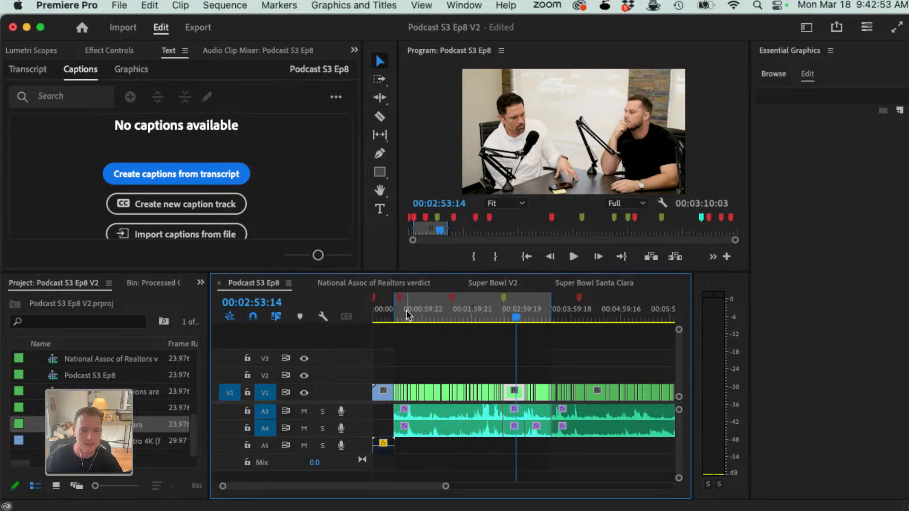
{"action": "left_click_drag", "start_coordinate": [400, 313], "coordinate": [510, 315]}
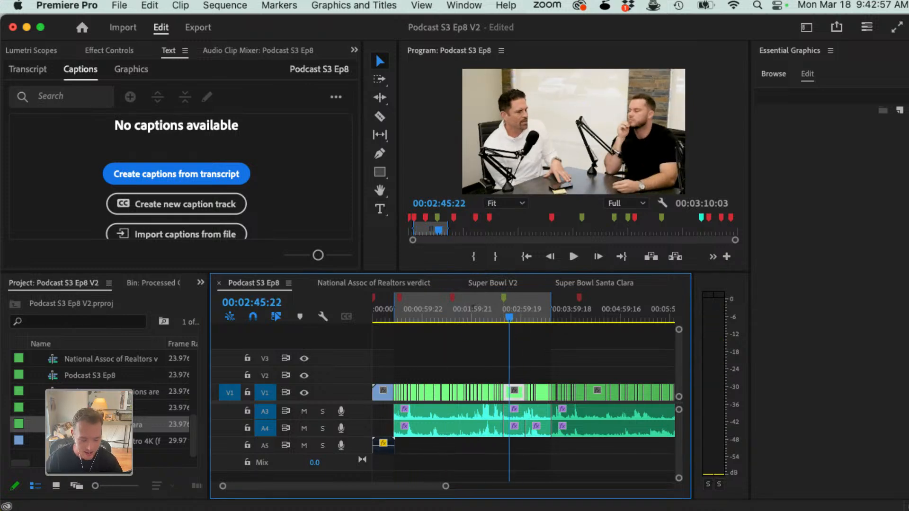
{"action": "key", "text": "super+Tab"}
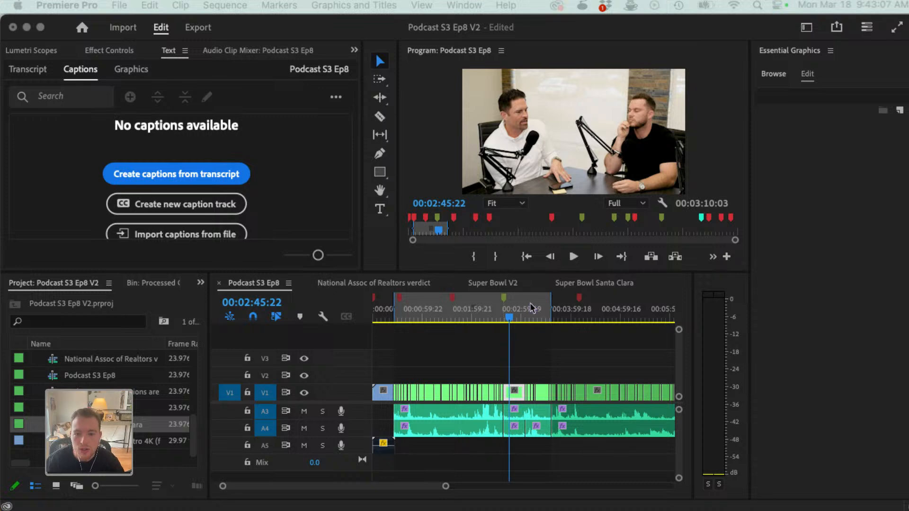
Step: Switch to the Super Bowl V2 sequence and play its opening in full screen from 00:00:00:00
{"action": "left_click", "coordinate": [498, 283]}
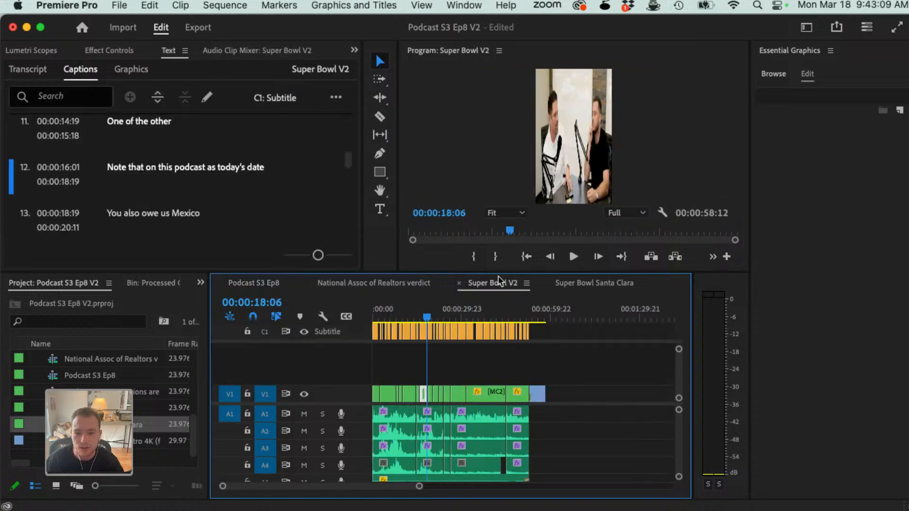
{"action": "left_click_drag", "start_coordinate": [380, 310], "coordinate": [373, 310]}
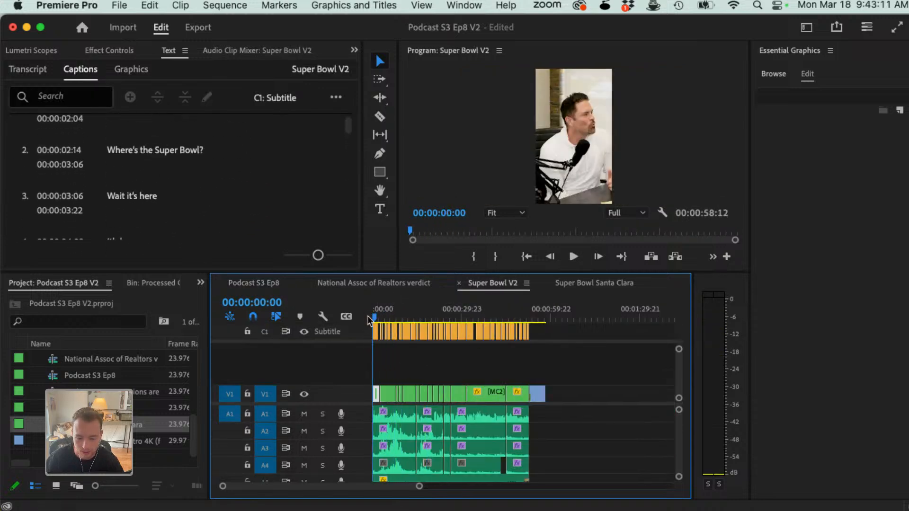
{"action": "key", "text": "space"}
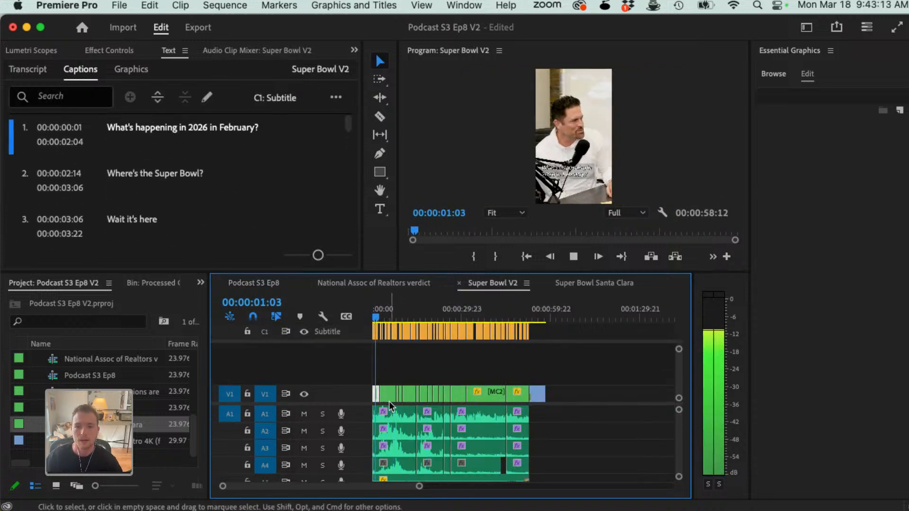
{"action": "key", "text": "ctrl+grave"}
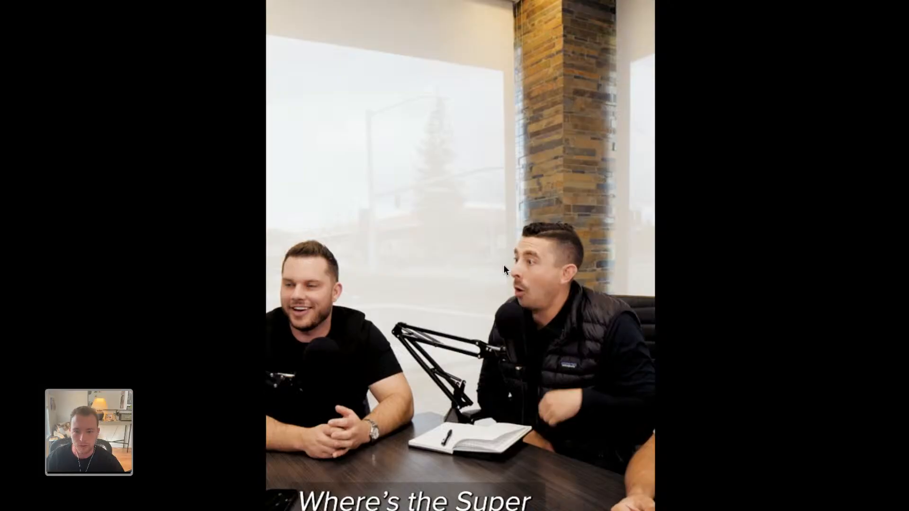
{"action": "key", "text": "space"}
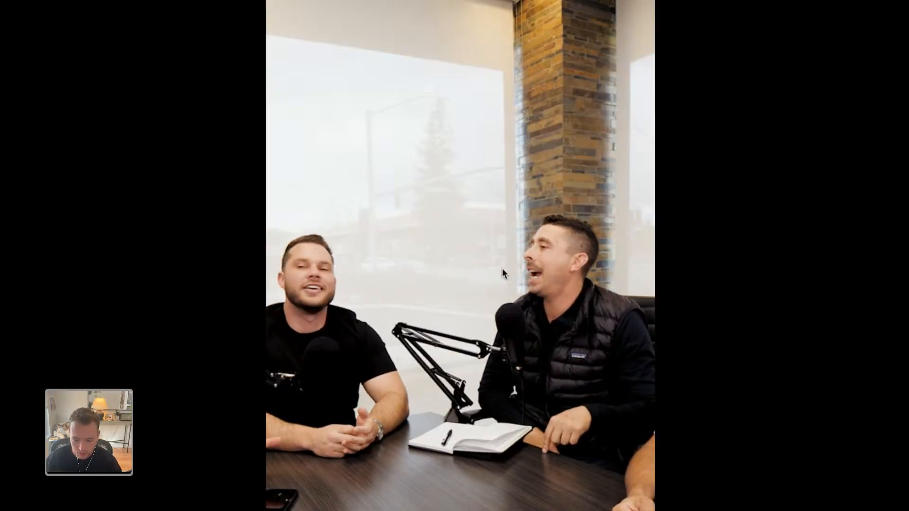
{"action": "key", "text": "ctrl+grave"}
Step: Play Super Bowl V2 from the "It's here" caption at 00:00:04:09, and return the playhead to the sequence start
{"action": "mouse_move", "coordinate": [387, 314]}
{"action": "left_mouse_down"}
{"action": "mouse_move", "coordinate": [398, 313]}
{"action": "mouse_move", "coordinate": [385, 314]}
{"action": "left_mouse_up"}
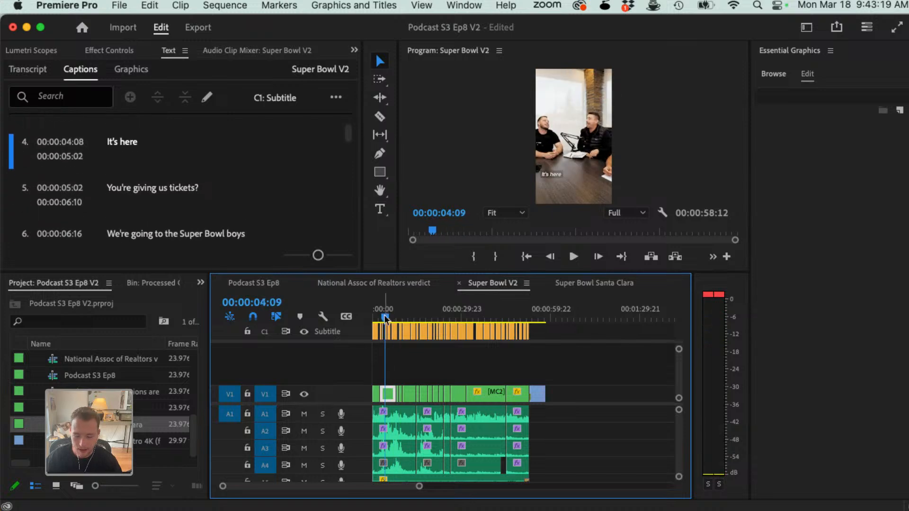
{"action": "key", "text": "space"}
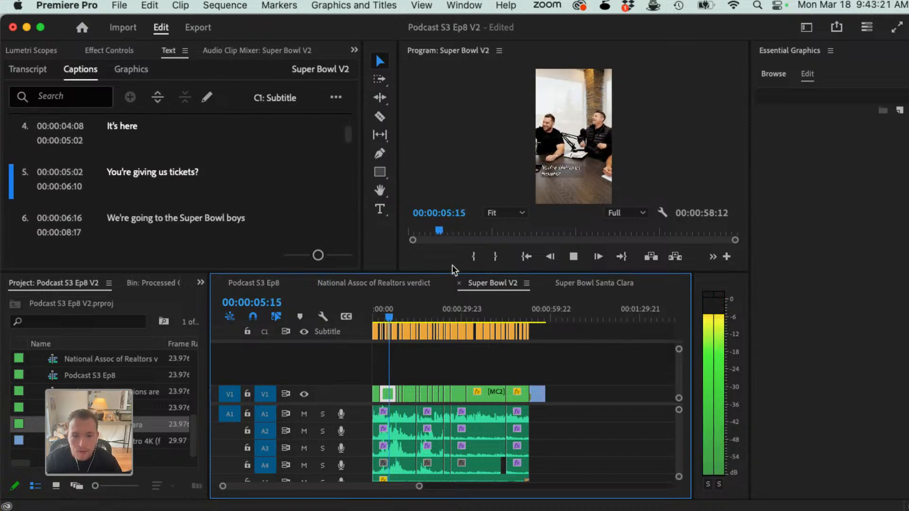
{"action": "left_click", "coordinate": [440, 282]}
{"action": "left_click", "coordinate": [510, 283]}
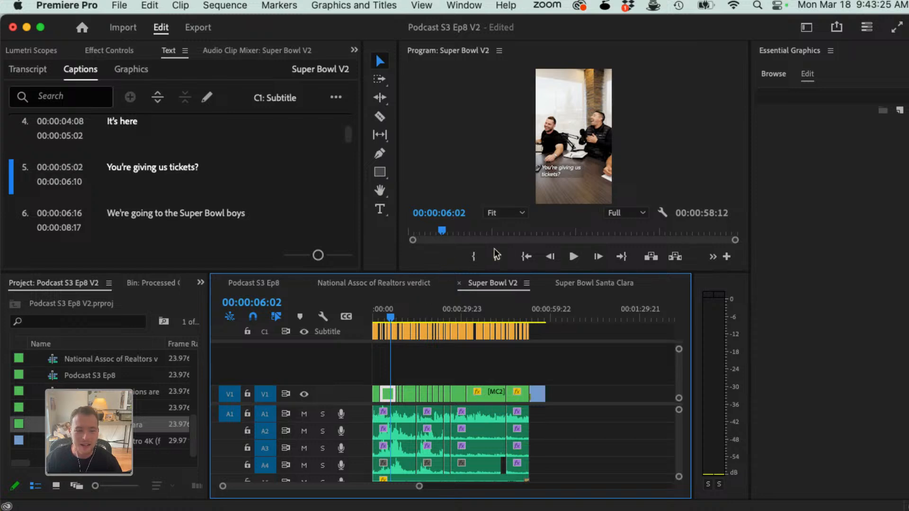
{"action": "left_click", "coordinate": [373, 314]}
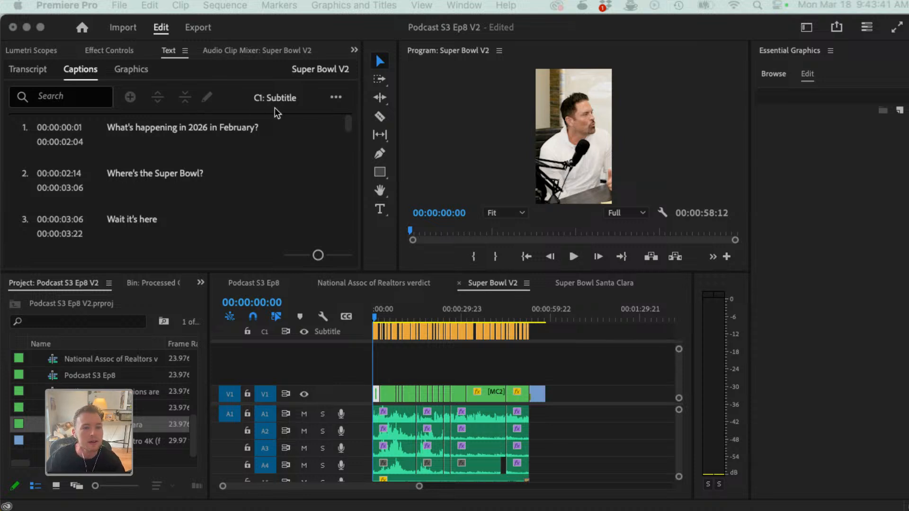
Step: Examine the Super Bowl V2 transcript and its available actions, such as re-transcribing the sequence
{"action": "left_click", "coordinate": [336, 97]}
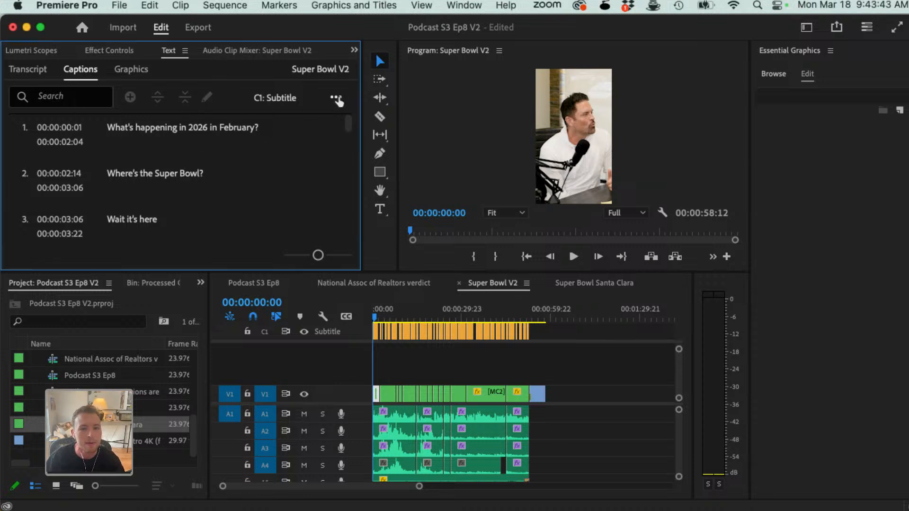
{"action": "left_click", "coordinate": [41, 72]}
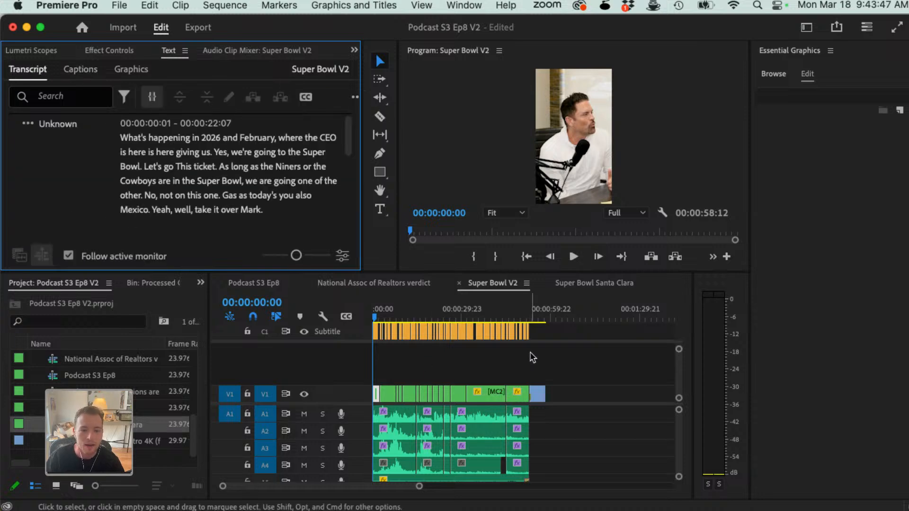
{"action": "left_click_drag", "start_coordinate": [531, 355], "coordinate": [362, 333]}
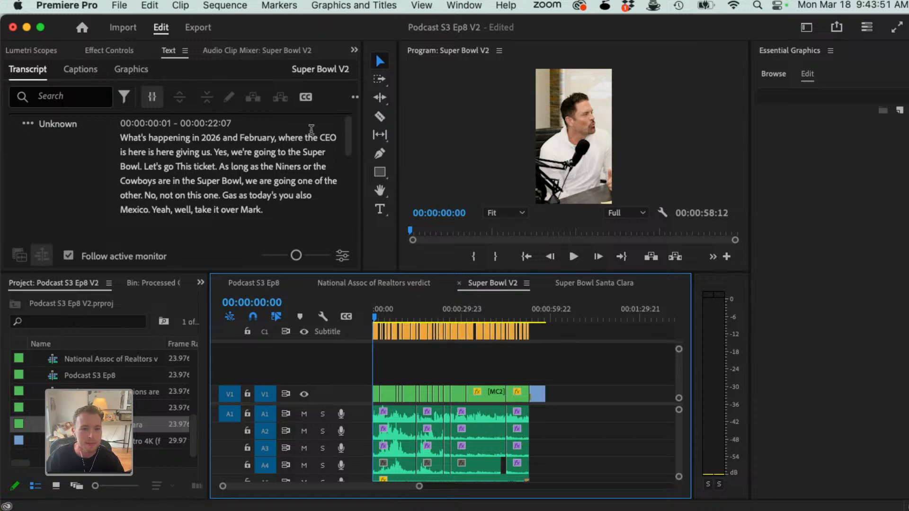
{"action": "left_click", "coordinate": [355, 100]}
{"action": "scroll", "coordinate": [255, 196], "scroll_direction": "up", "scroll_amount": 3}
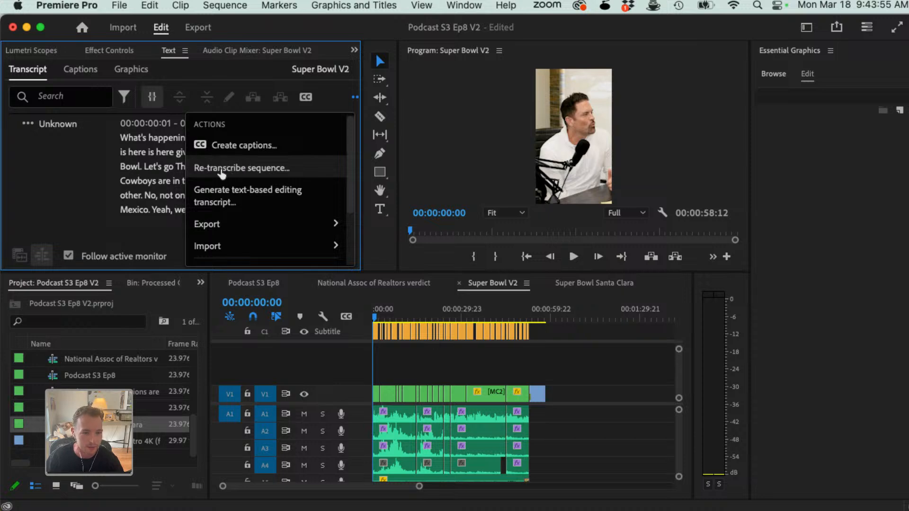
{"action": "left_click", "coordinate": [31, 181]}
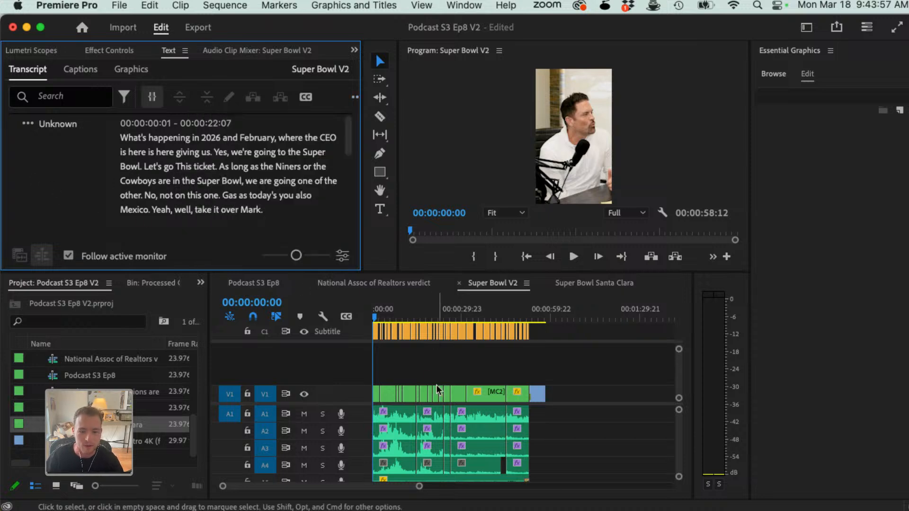
{"action": "left_click_drag", "start_coordinate": [395, 313], "coordinate": [328, 327]}
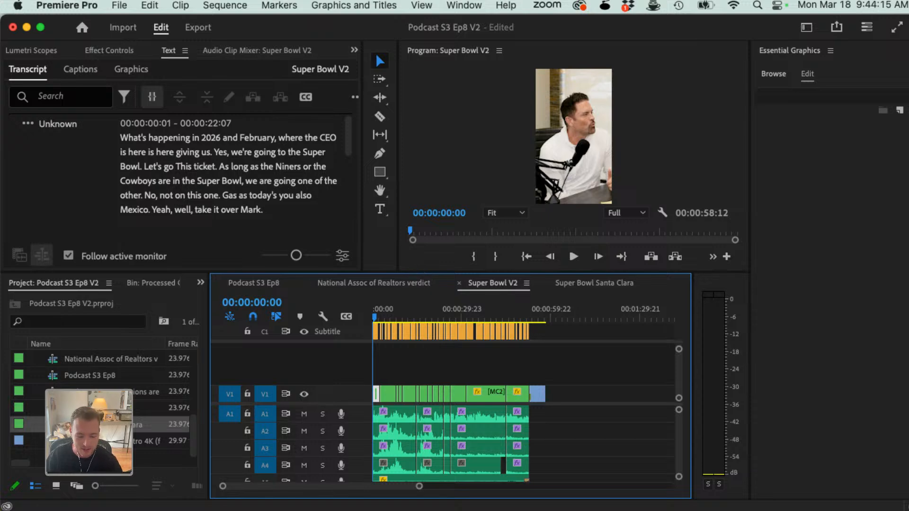
{"action": "key", "text": "super+Tab"}
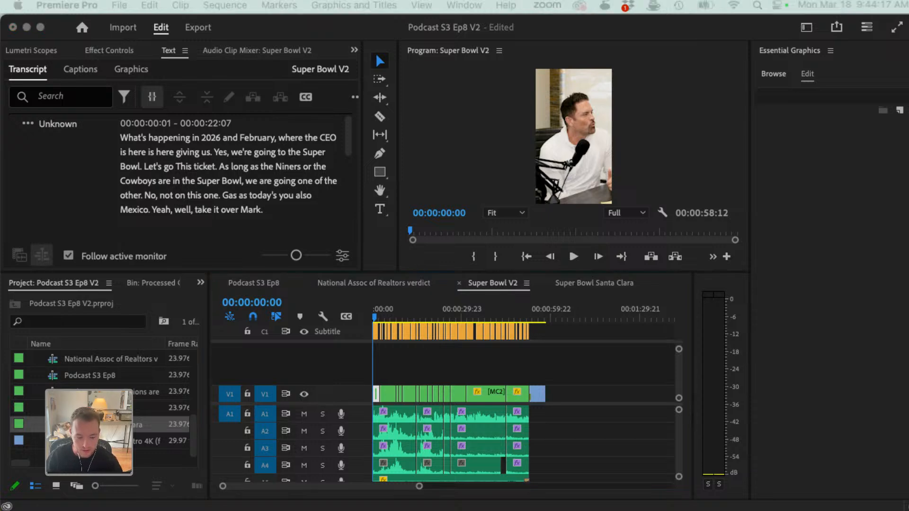
{"action": "key", "text": "super+Tab"}
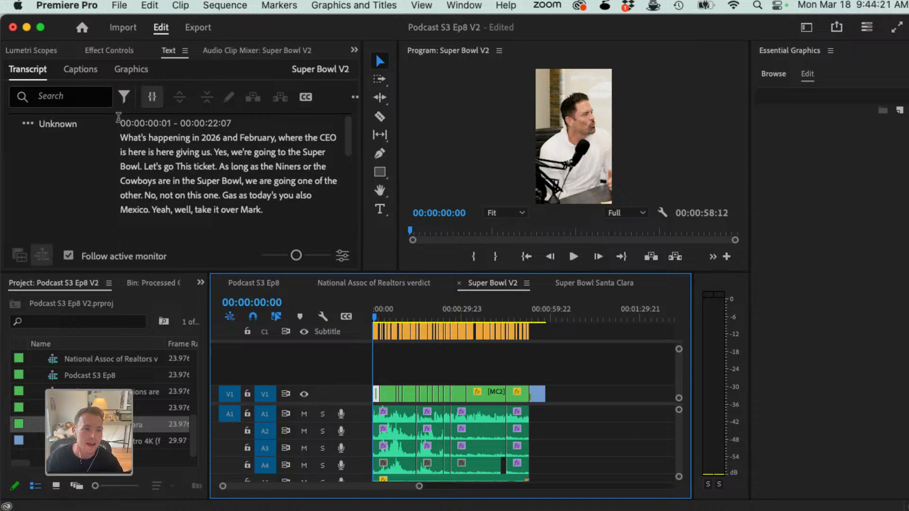
Step: Show the Super Bowl V2 captions and play the first few seconds to check them against the audio
{"action": "left_click", "coordinate": [95, 74]}
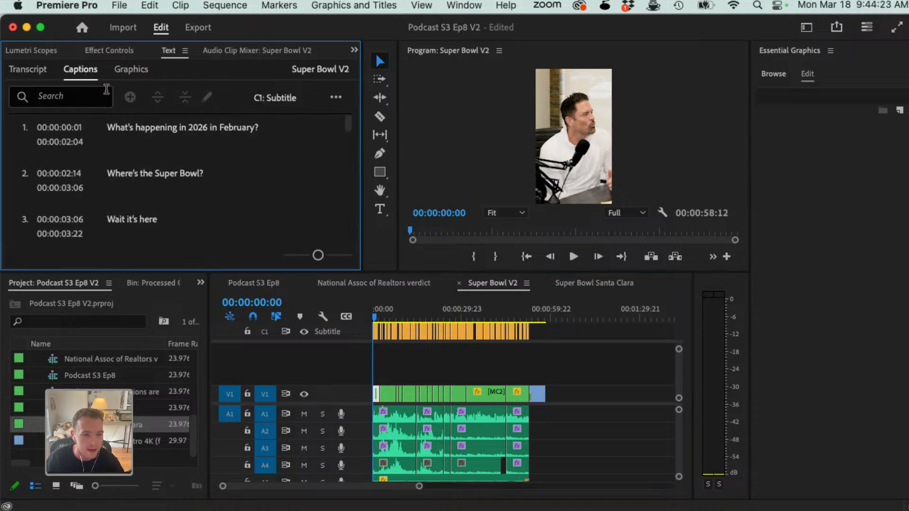
{"action": "left_click", "coordinate": [401, 358]}
{"action": "key", "text": "space"}
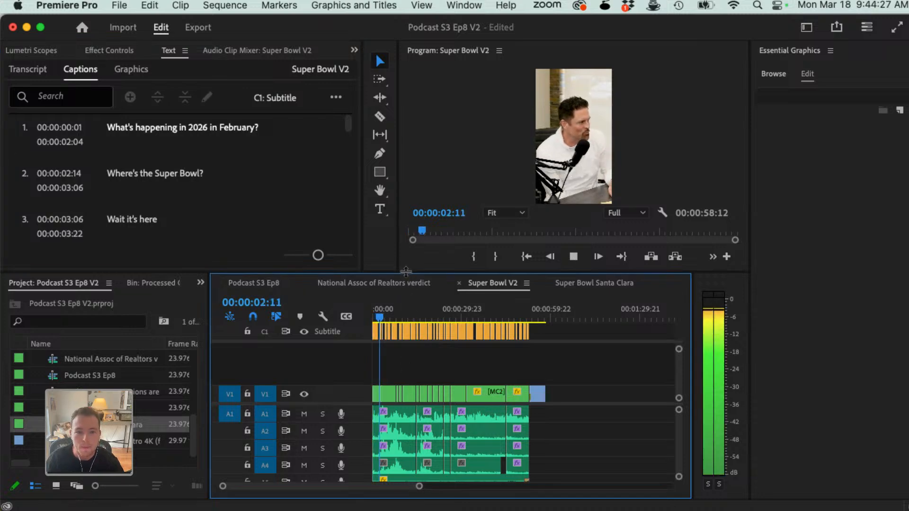
{"action": "key", "text": "space"}
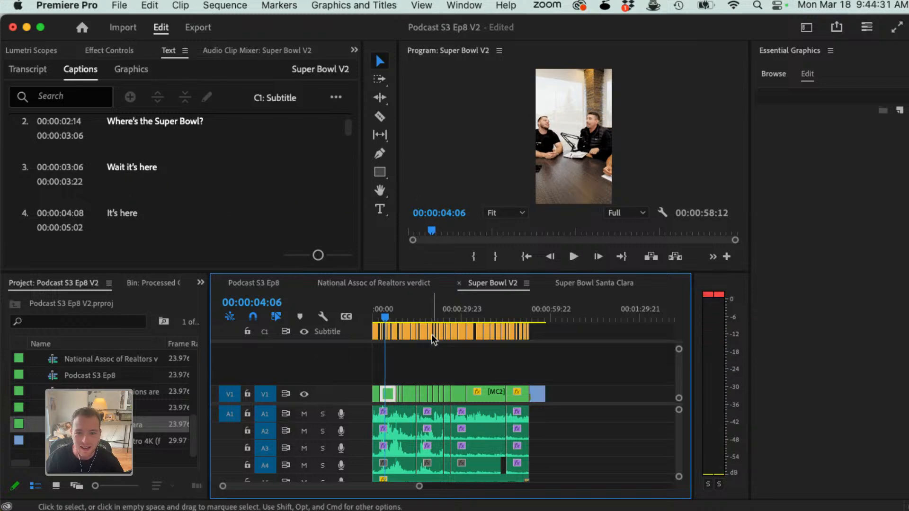
Step: Return the playhead to the sequence start, select every caption on the Subtitle track and review their text, alignment and appearance settings
{"action": "left_click_drag", "start_coordinate": [380, 314], "coordinate": [367, 316]}
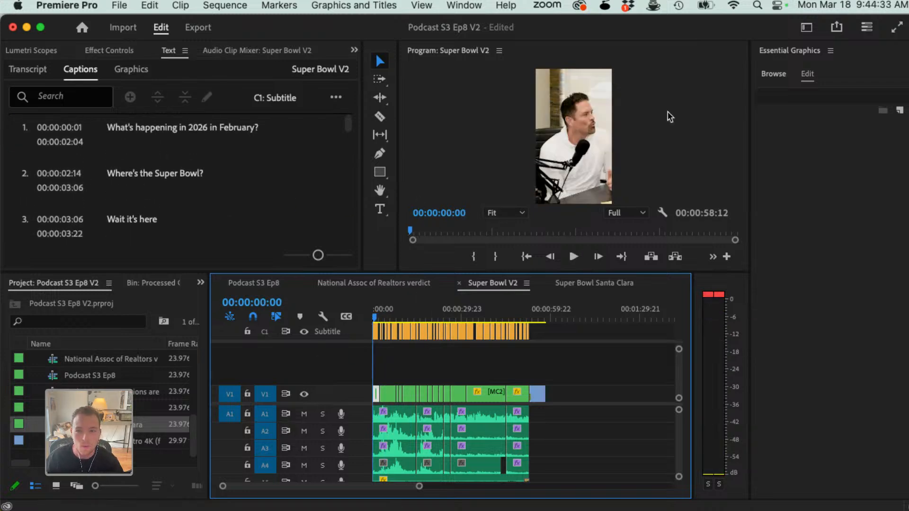
{"action": "key", "text": "a"}
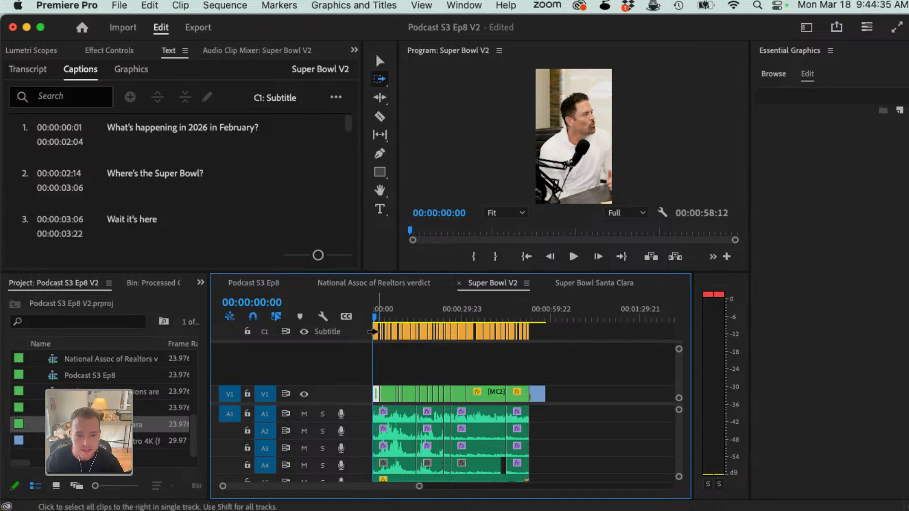
{"action": "left_click", "coordinate": [392, 333]}
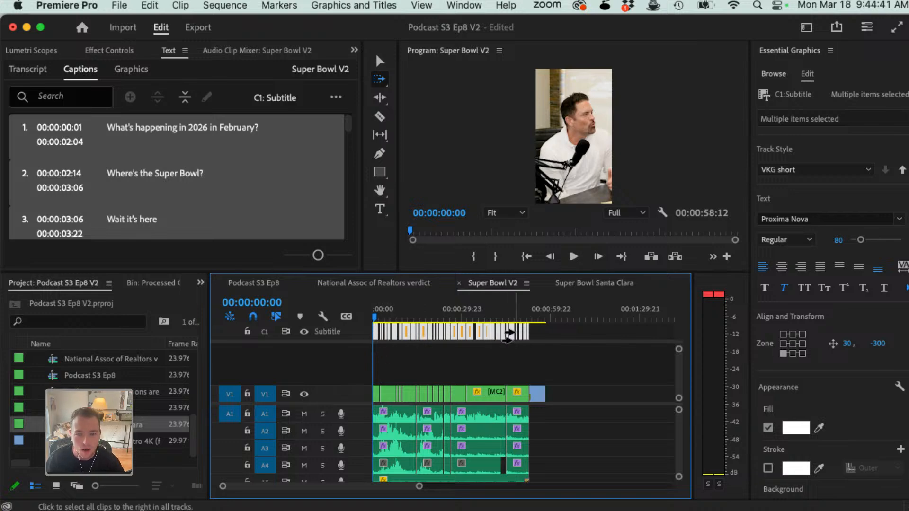
{"action": "key", "text": "v"}
{"action": "key", "text": "a"}
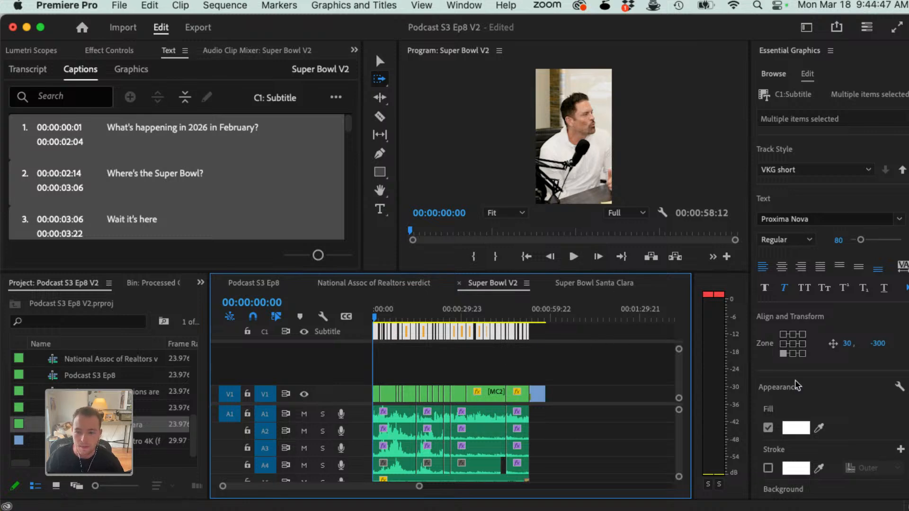
{"action": "scroll", "coordinate": [810, 418], "scroll_direction": "down", "scroll_amount": 6}
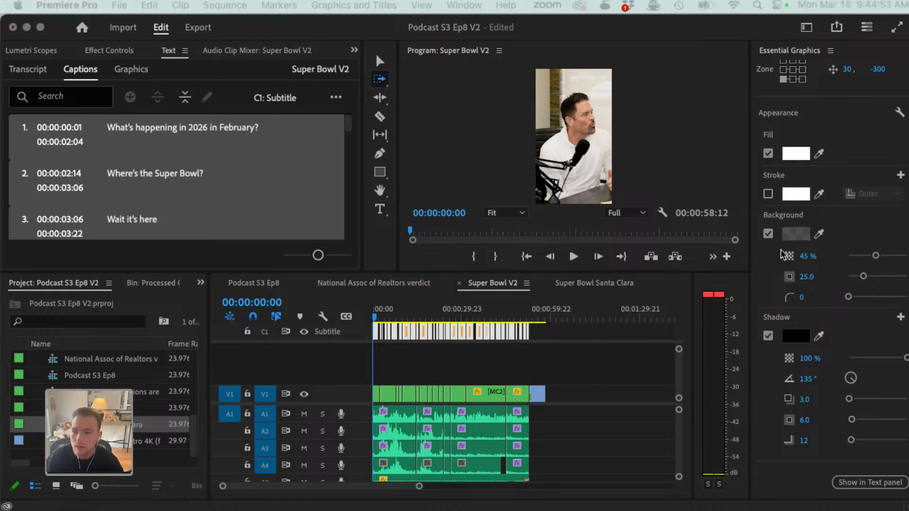
{"action": "scroll", "coordinate": [781, 253], "scroll_direction": "up", "scroll_amount": 10}
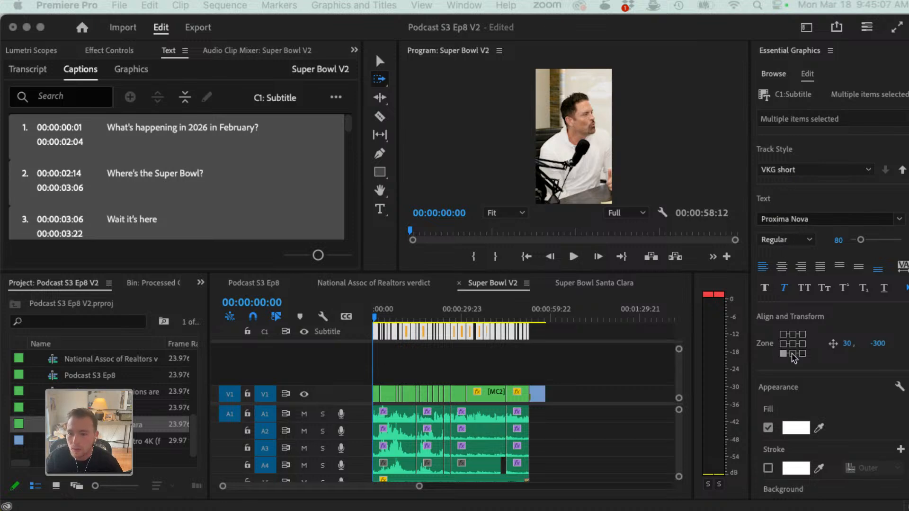
Step: Reselect all captions with the first one previewed larger at 00:00:00:22, and set their font size to 97
{"action": "left_click", "coordinate": [379, 316]}
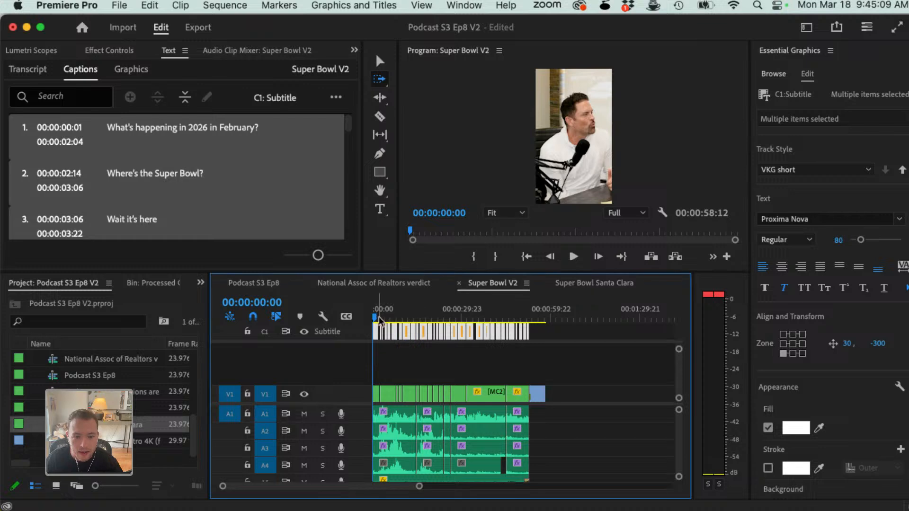
{"action": "key", "text": "space"}
{"action": "key", "text": "space"}
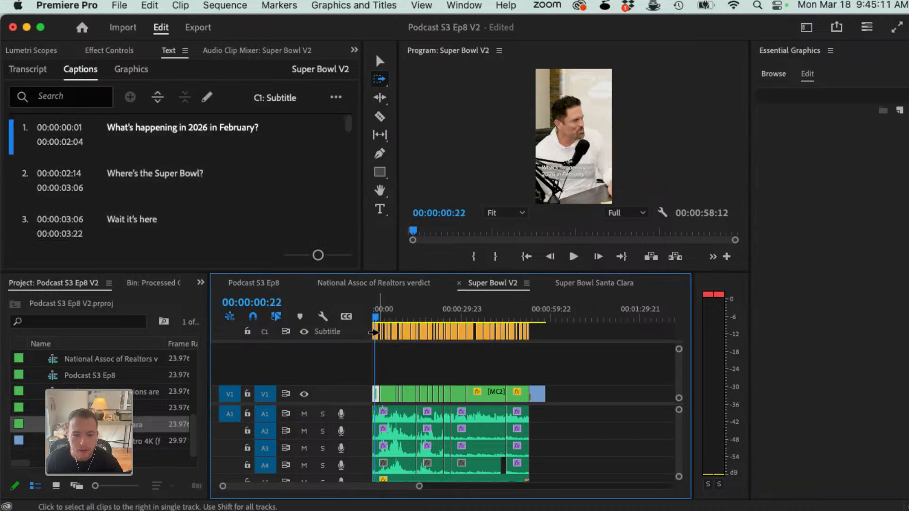
{"action": "key", "text": "super+a"}
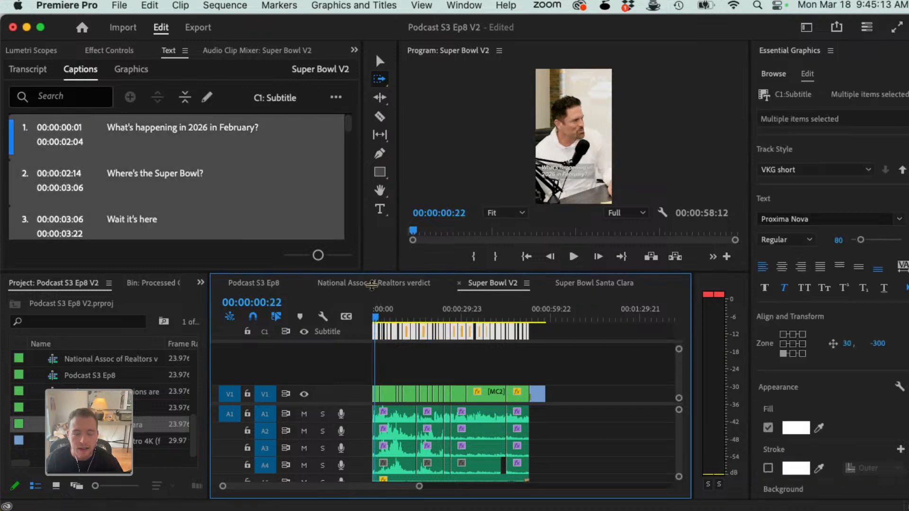
{"action": "left_click_drag", "start_coordinate": [381, 272], "coordinate": [387, 415]}
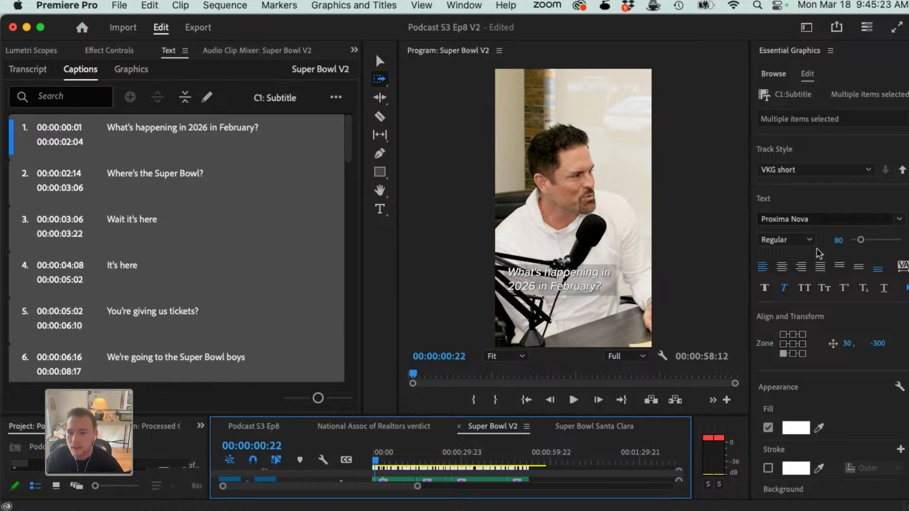
{"action": "left_click_drag", "start_coordinate": [860, 240], "coordinate": [862, 242]}
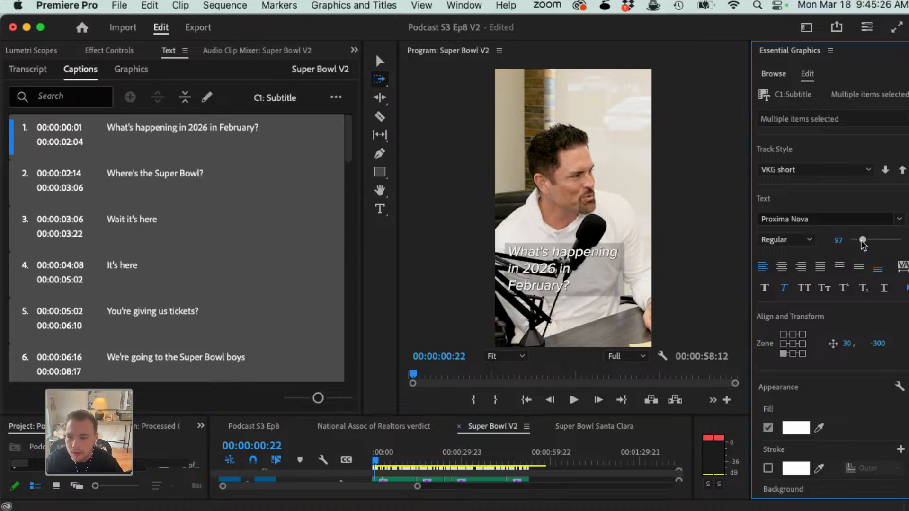
Step: Try the bottom-centre, bottom-right and middle-left caption zones, and settle on the bottom-left zone with a 0, 0 offset
{"action": "left_click", "coordinate": [792, 354]}
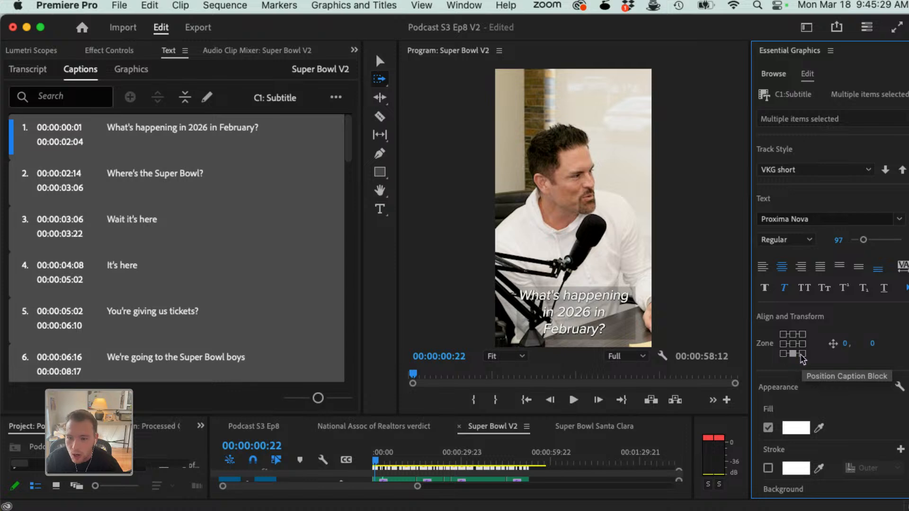
{"action": "left_click", "coordinate": [784, 354]}
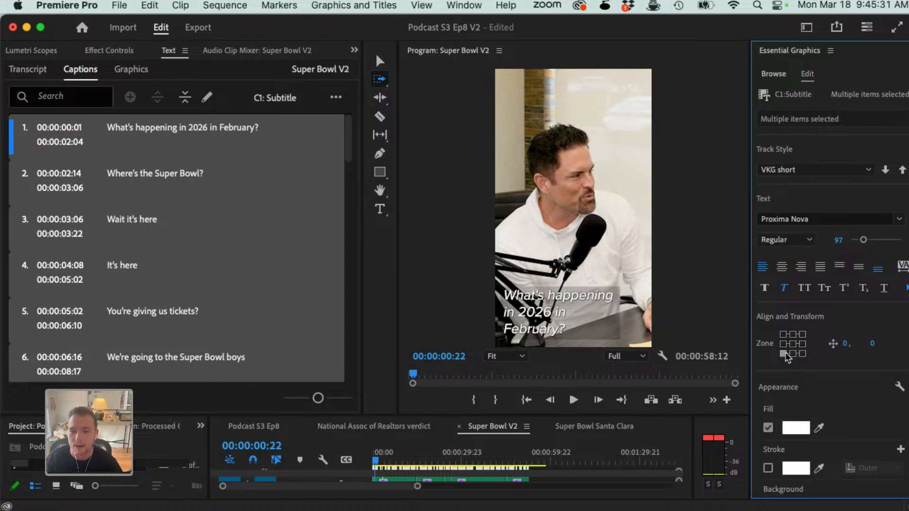
{"action": "left_click", "coordinate": [802, 354]}
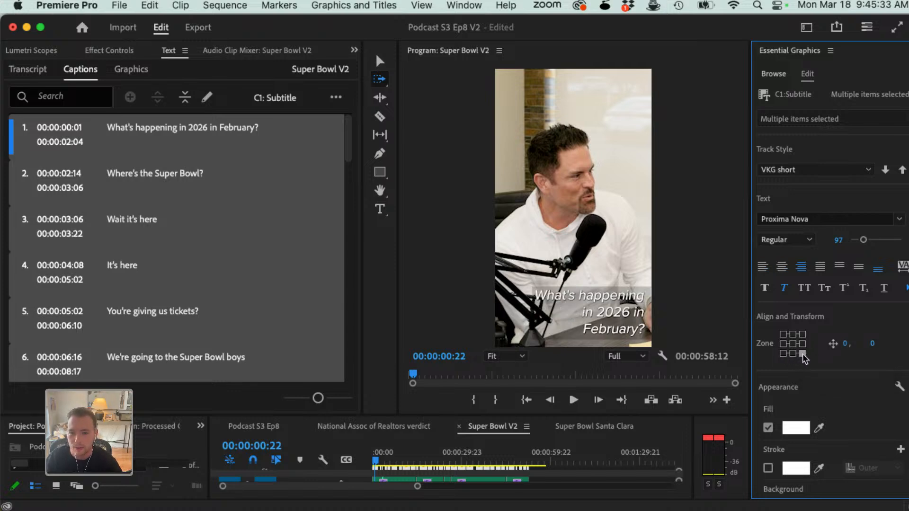
{"action": "left_click", "coordinate": [783, 354]}
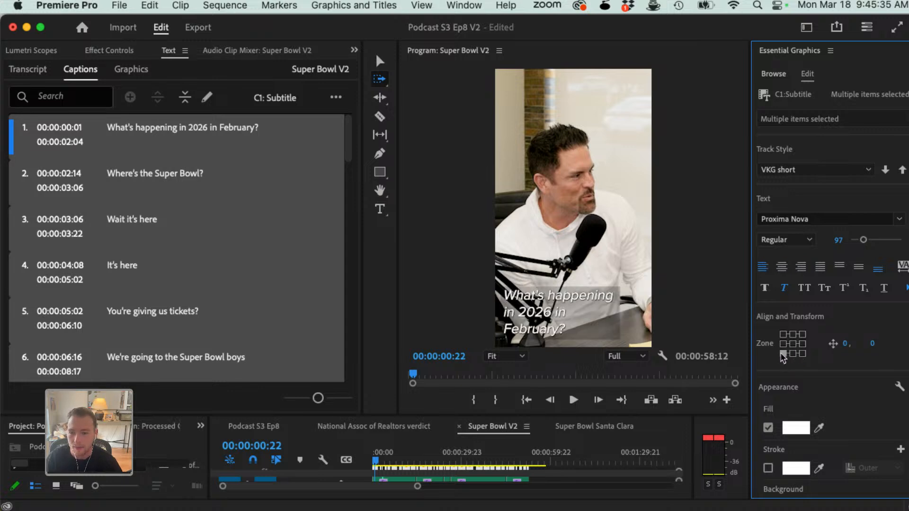
{"action": "left_click", "coordinate": [783, 344]}
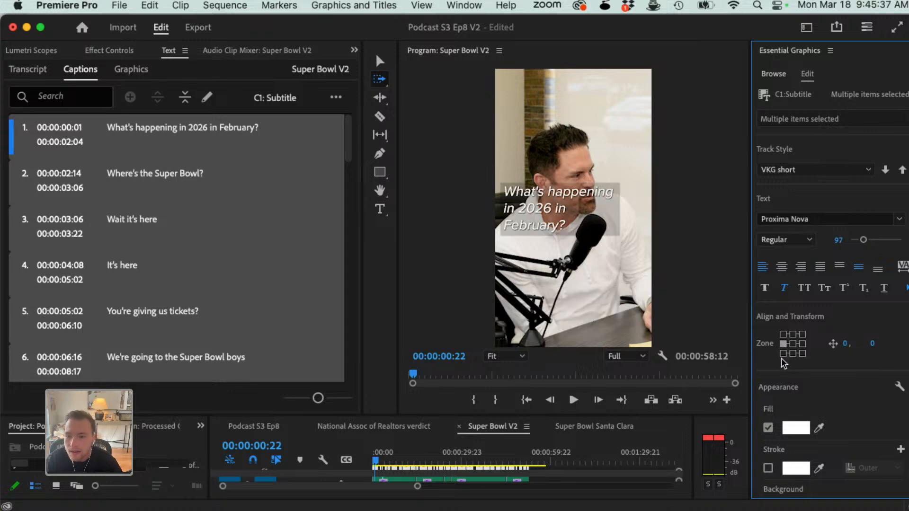
{"action": "left_click", "coordinate": [783, 353]}
Step: Accept 262626 as the caption background colour and set the background opacity to 67%
{"action": "scroll", "coordinate": [763, 378], "scroll_direction": "down", "scroll_amount": 3}
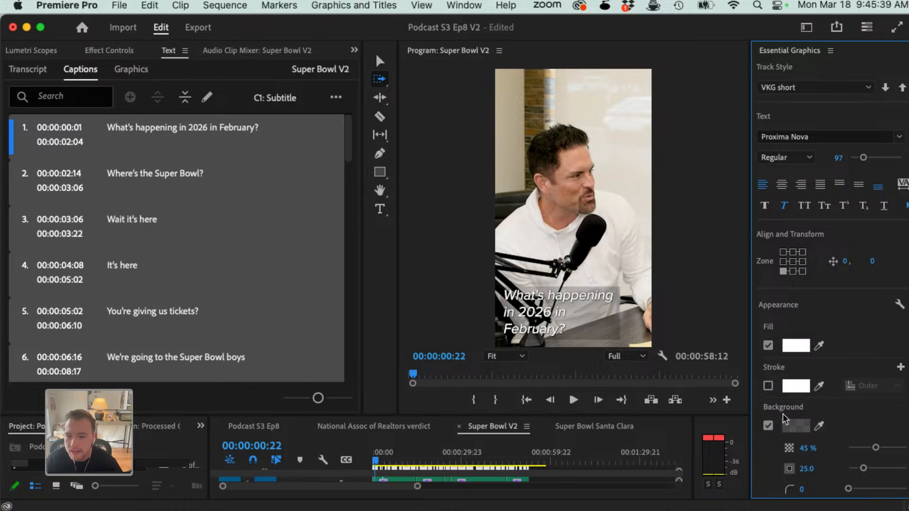
{"action": "scroll", "coordinate": [782, 415], "scroll_direction": "down", "scroll_amount": 2}
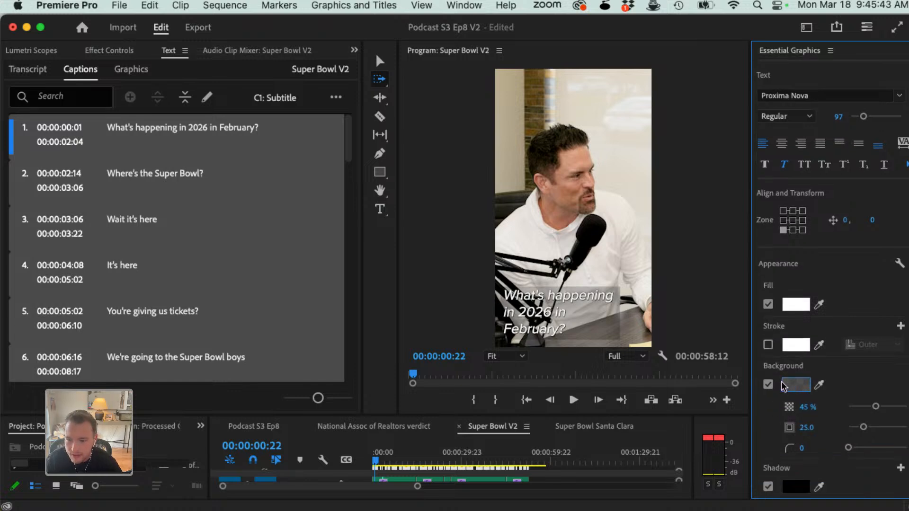
{"action": "left_click", "coordinate": [803, 385]}
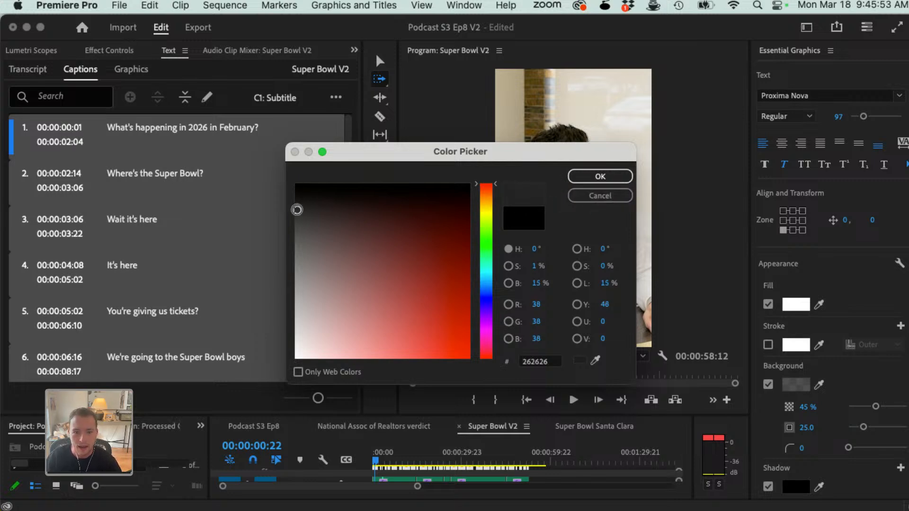
{"action": "left_click", "coordinate": [616, 180]}
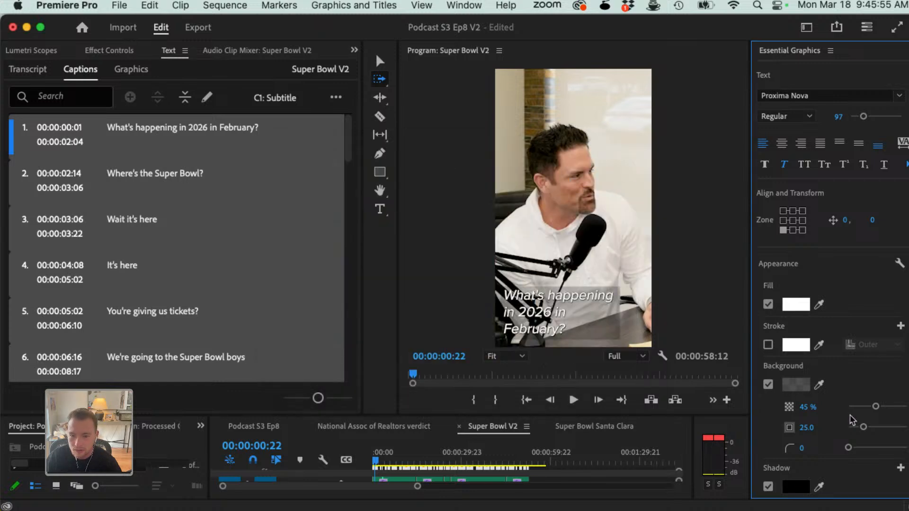
{"action": "mouse_move", "coordinate": [877, 406]}
{"action": "left_mouse_down"}
{"action": "mouse_move", "coordinate": [898, 408]}
{"action": "mouse_move", "coordinate": [874, 409]}
{"action": "mouse_move", "coordinate": [896, 413]}
{"action": "mouse_move", "coordinate": [888, 415]}
{"action": "left_mouse_up"}
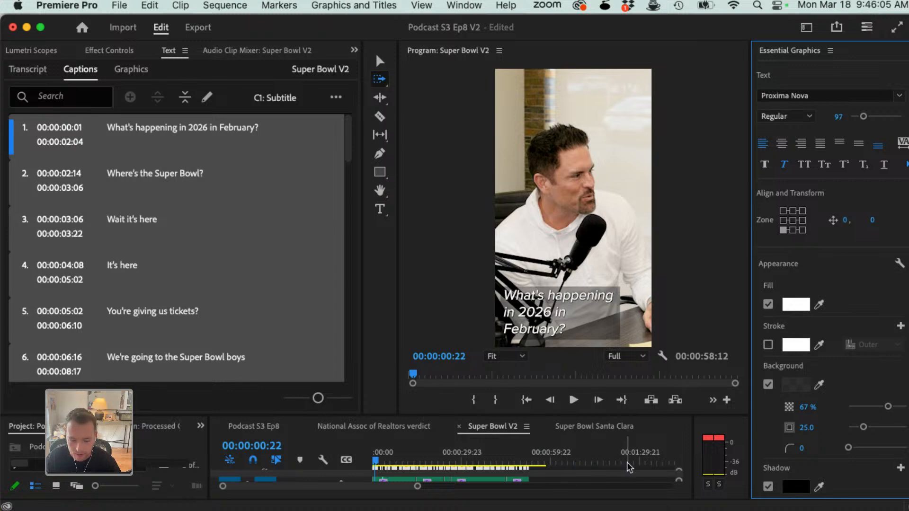
Step: Play the restyled captions, check the one at 00:00:07:20, and give the timeline more height
{"action": "key", "text": "space"}
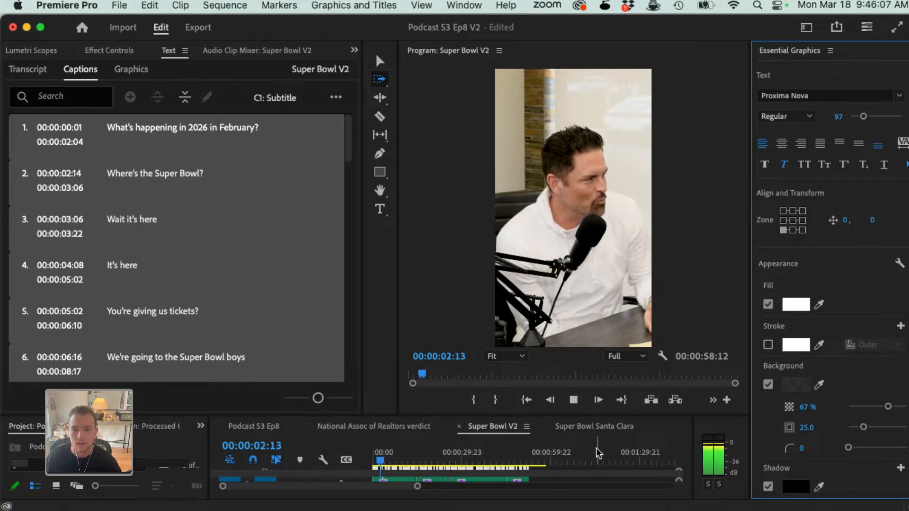
{"action": "key", "text": "space"}
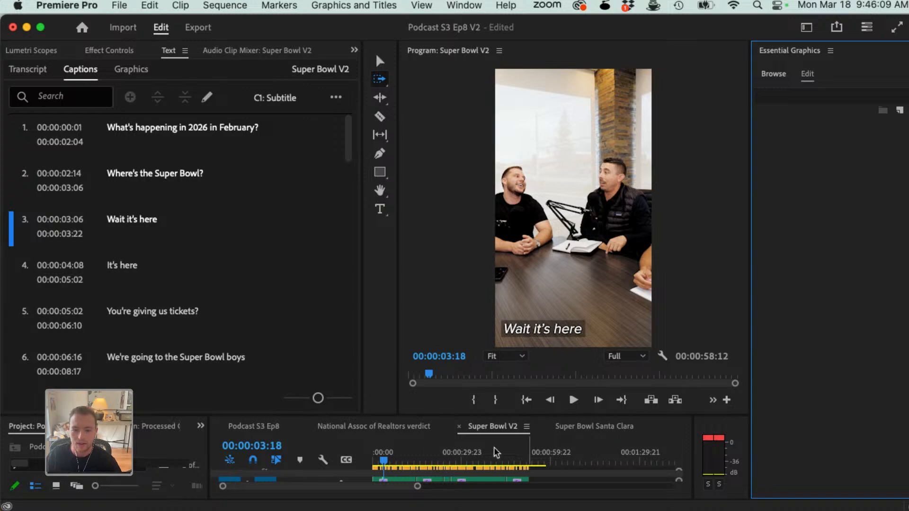
{"action": "left_click", "coordinate": [395, 458]}
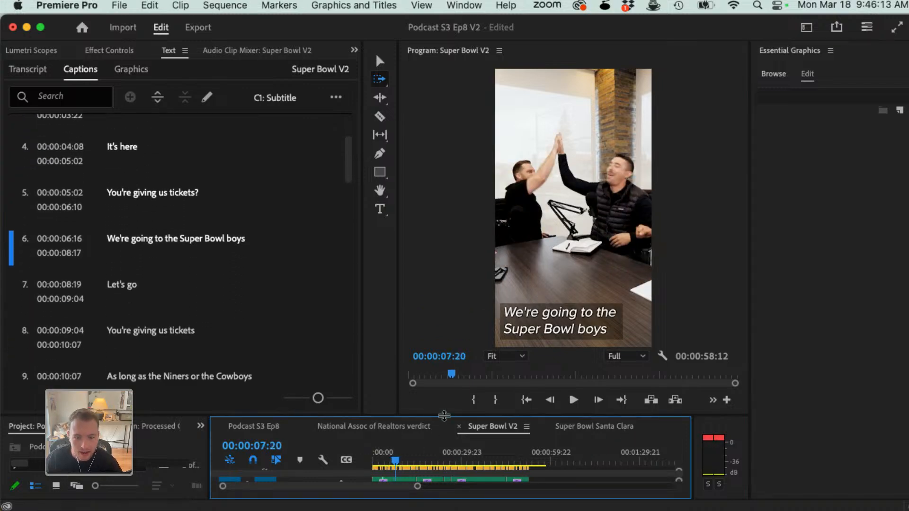
{"action": "left_click_drag", "start_coordinate": [444, 416], "coordinate": [444, 353]}
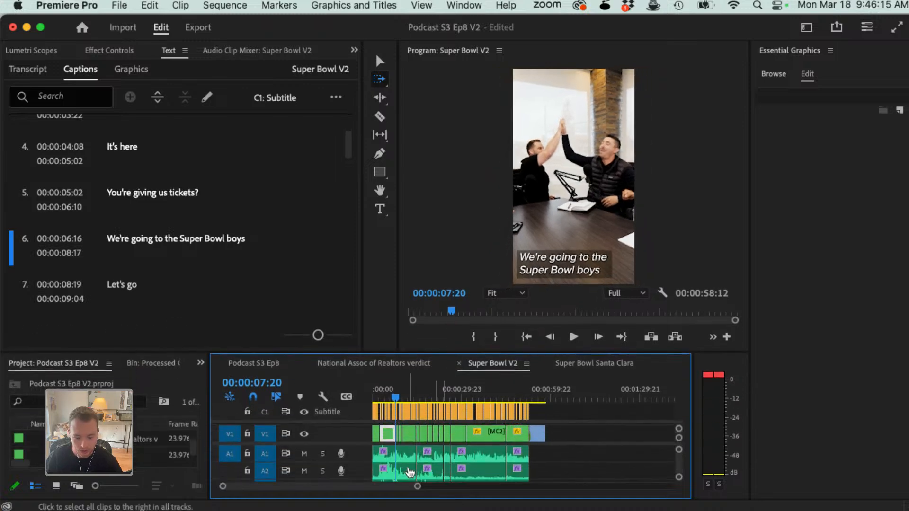
Step: Select all captions in the Subtitle track again and go over their updated style, fill, background and shadow settings
{"action": "key", "text": "super+Tab"}
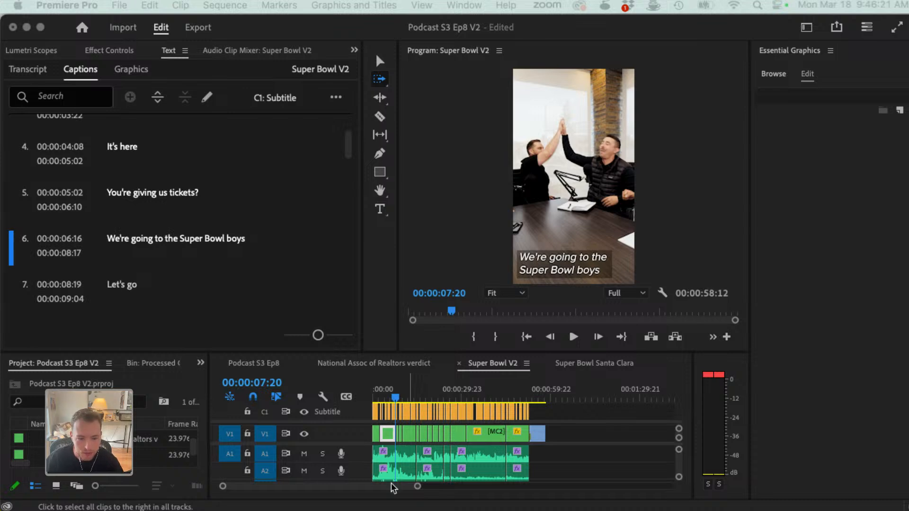
{"action": "left_click", "coordinate": [371, 415]}
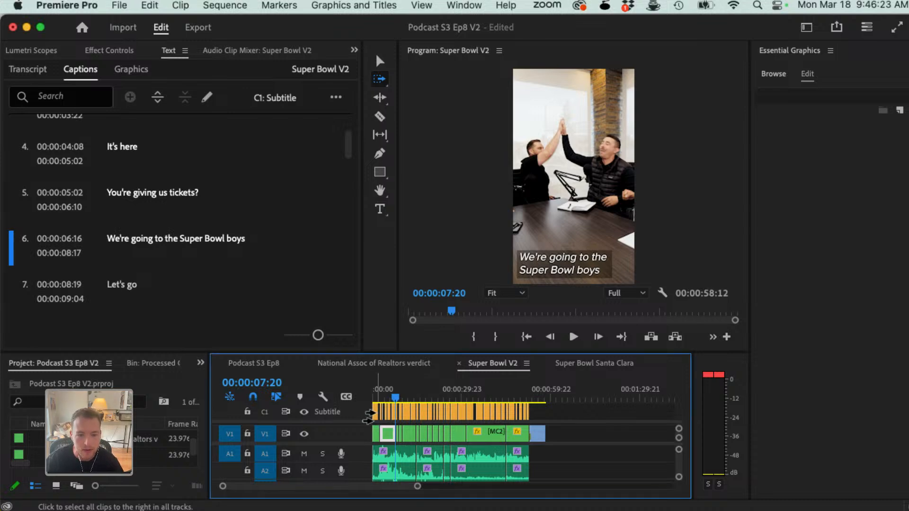
{"action": "left_click", "coordinate": [373, 412]}
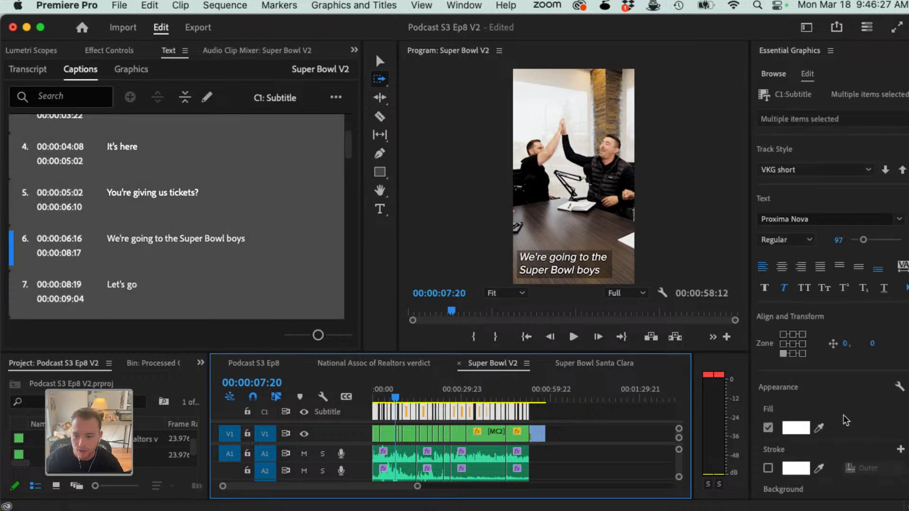
{"action": "scroll", "coordinate": [846, 419], "scroll_direction": "down", "scroll_amount": 5}
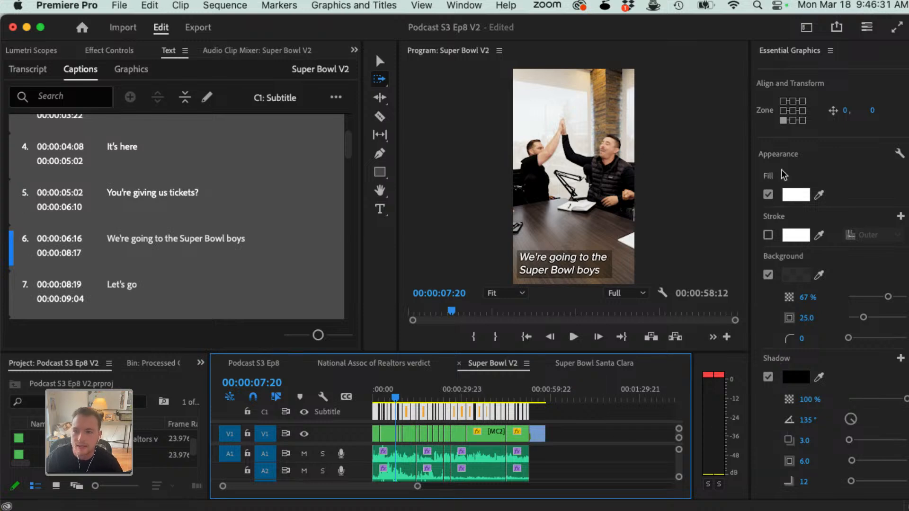
{"action": "scroll", "coordinate": [843, 114], "scroll_direction": "up", "scroll_amount": 5}
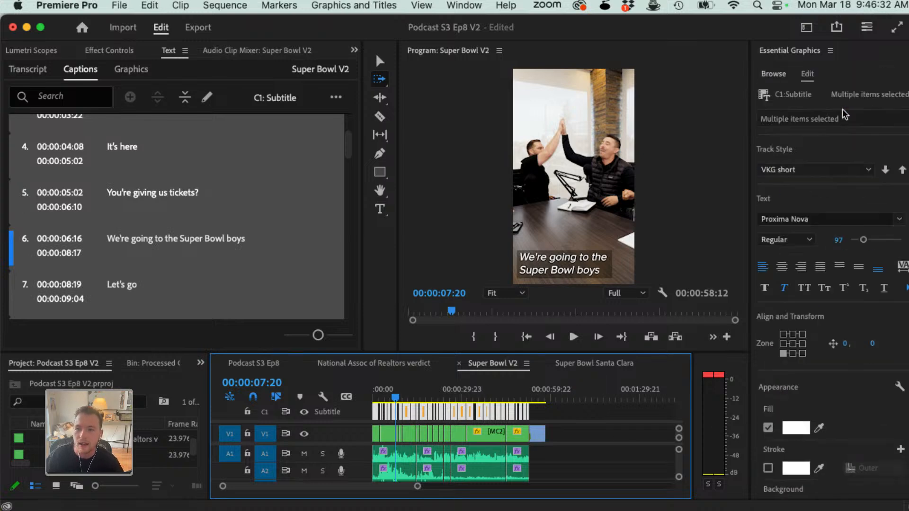
Step: Show the available graphics templates, and look through the lists of windows and workspaces, including Captions and Graphics
{"action": "left_click", "coordinate": [773, 73]}
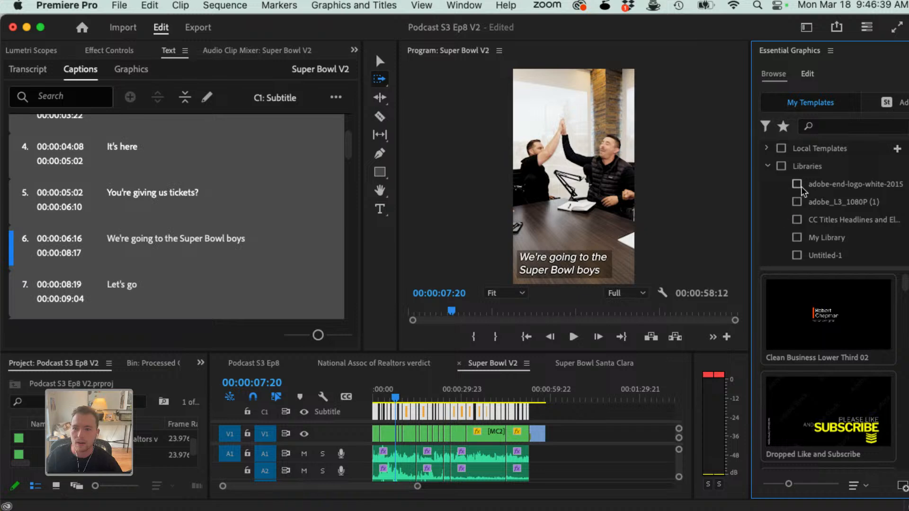
{"action": "left_click", "coordinate": [463, 5]}
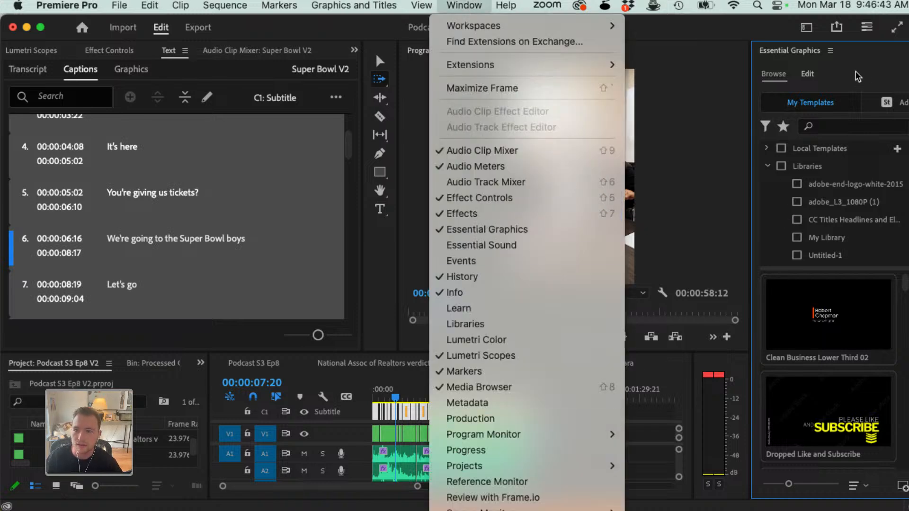
{"action": "left_click", "coordinate": [871, 59]}
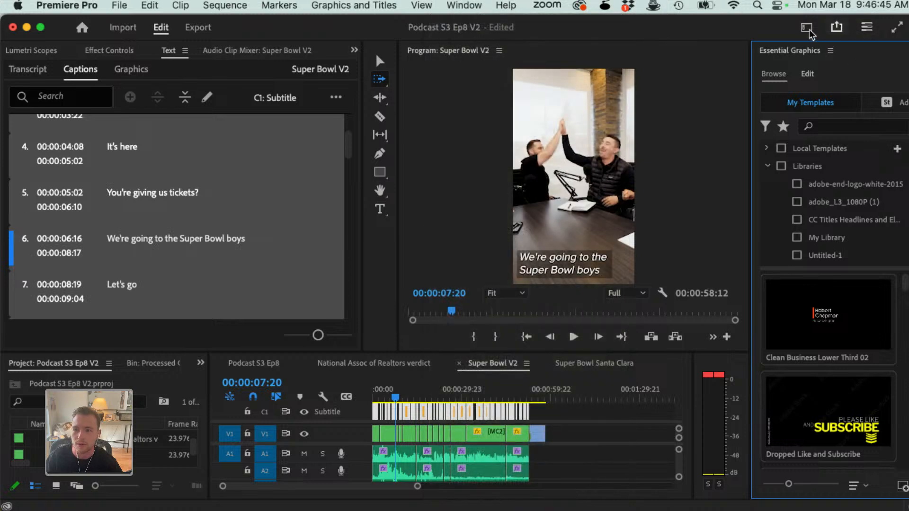
{"action": "left_click", "coordinate": [807, 28]}
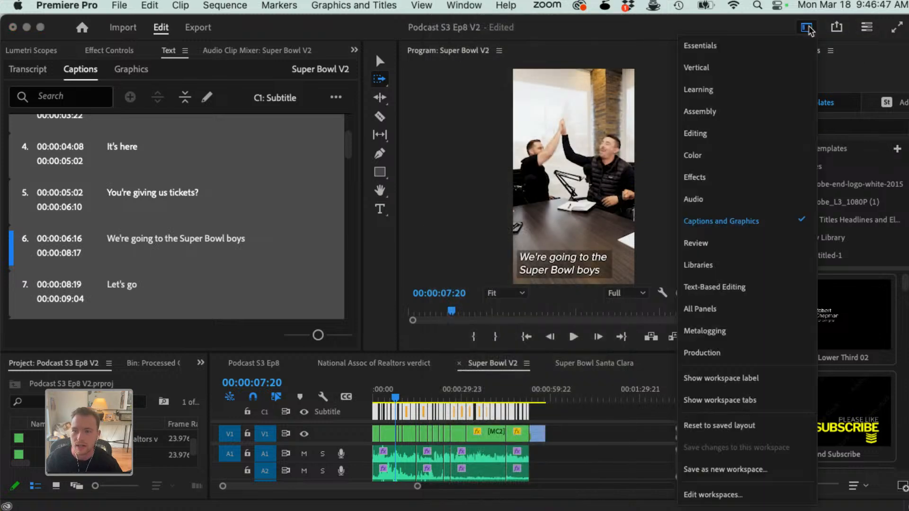
{"action": "left_click", "coordinate": [826, 124]}
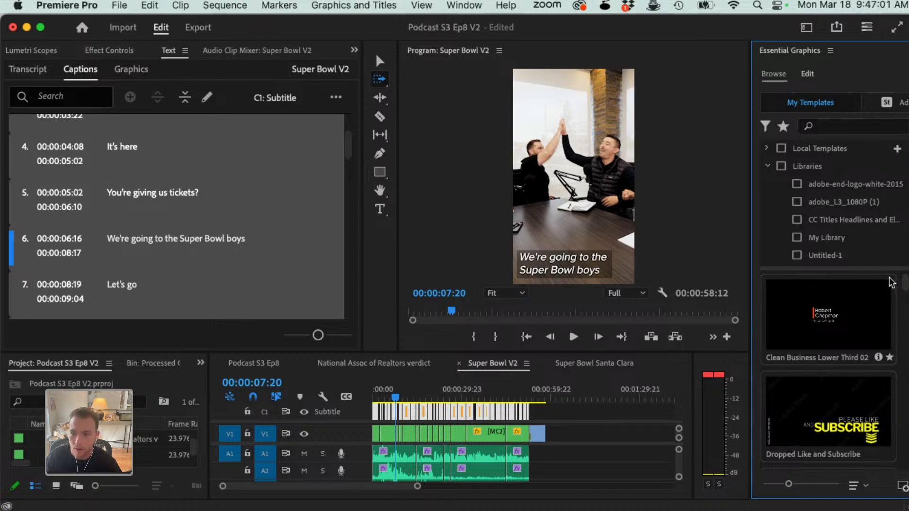
Step: Look through the graphics templates and preview the animation of Clean Business Lower Third 02
{"action": "scroll", "coordinate": [823, 361], "scroll_direction": "down", "scroll_amount": 5}
{"action": "scroll", "coordinate": [823, 361], "scroll_direction": "down", "scroll_amount": 10}
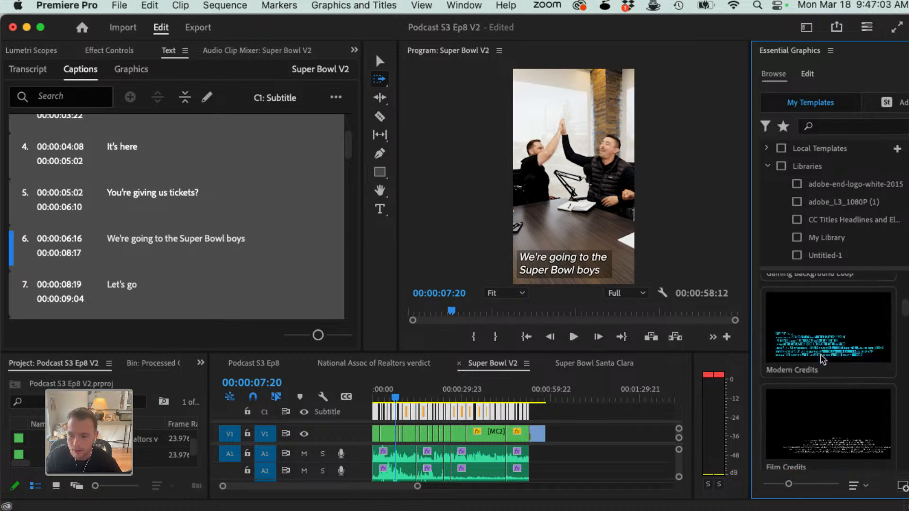
{"action": "scroll", "coordinate": [823, 355], "scroll_direction": "down", "scroll_amount": 12}
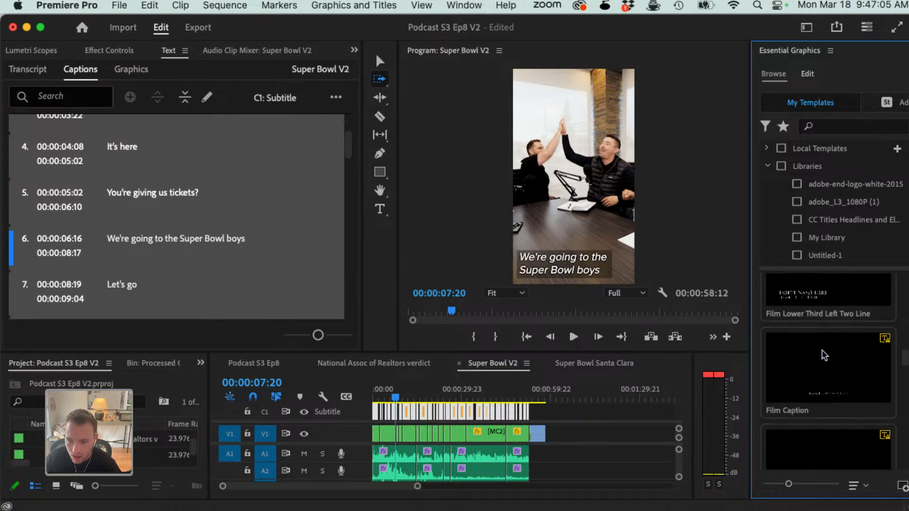
{"action": "scroll", "coordinate": [820, 351], "scroll_direction": "up", "scroll_amount": 15}
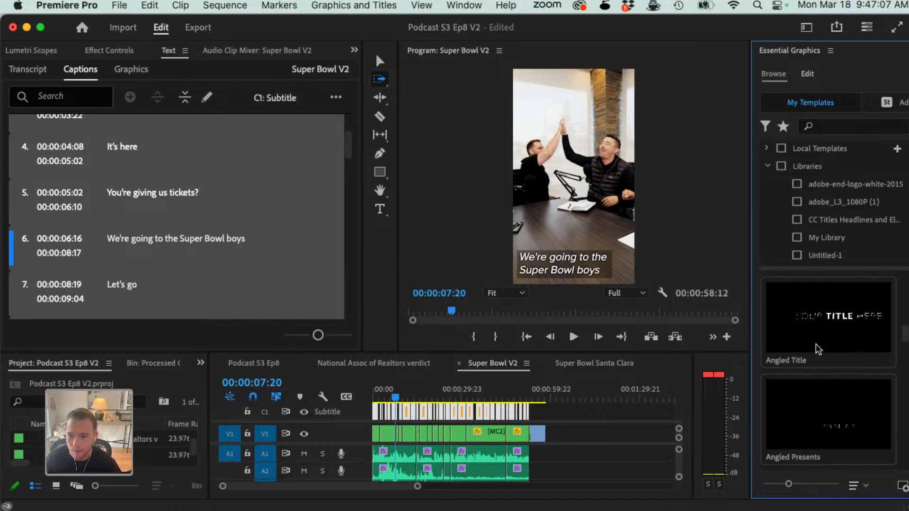
{"action": "scroll", "coordinate": [816, 349], "scroll_direction": "up", "scroll_amount": 3}
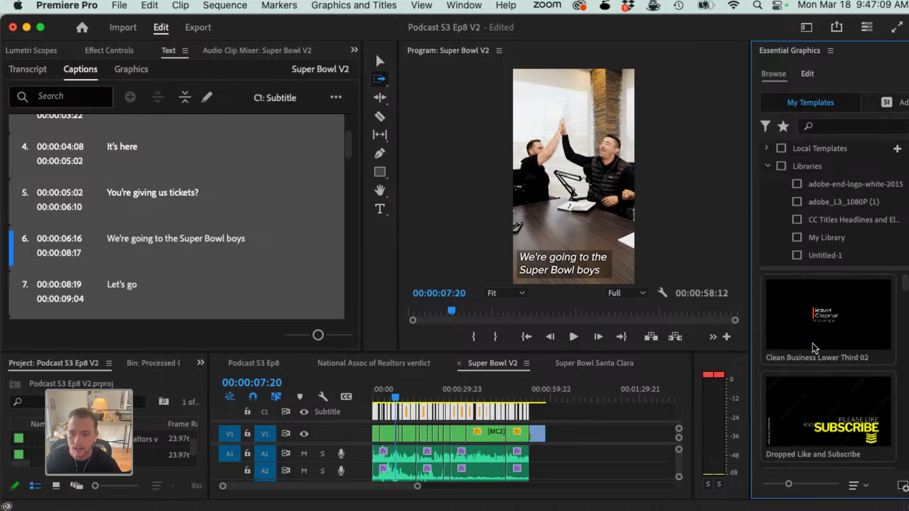
{"action": "mouse_move", "coordinate": [807, 342]}
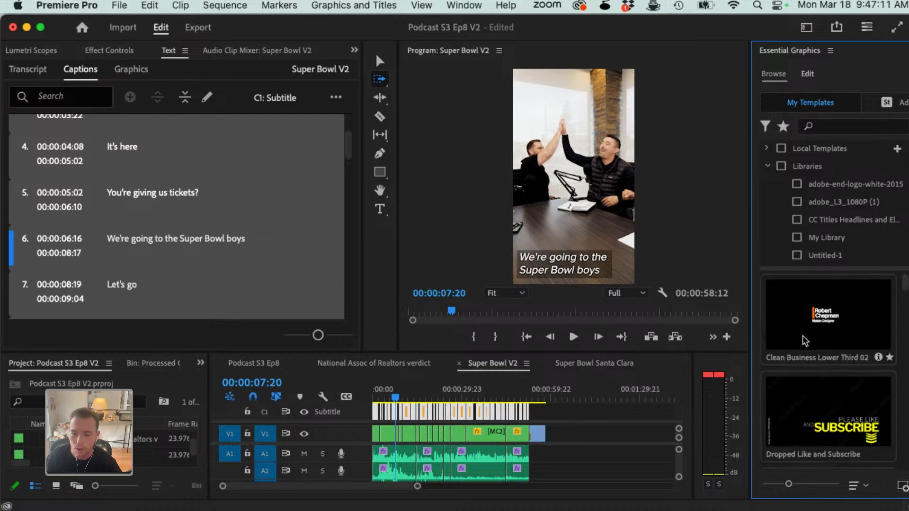
Step: Try the Clean Business Lower Third 02 template above the outro clip at the end of Super Bowl V2, and remove it
{"action": "left_click_drag", "start_coordinate": [828, 342], "coordinate": [502, 434]}
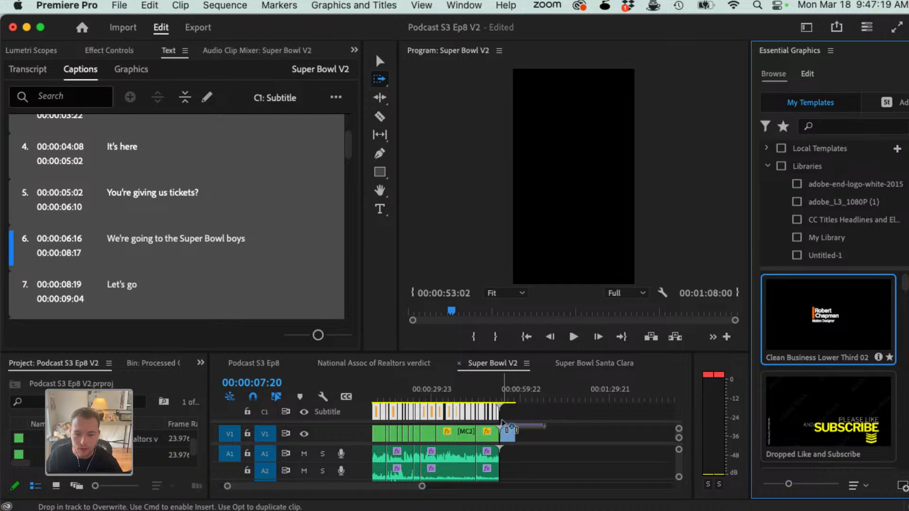
{"action": "left_click", "coordinate": [508, 393]}
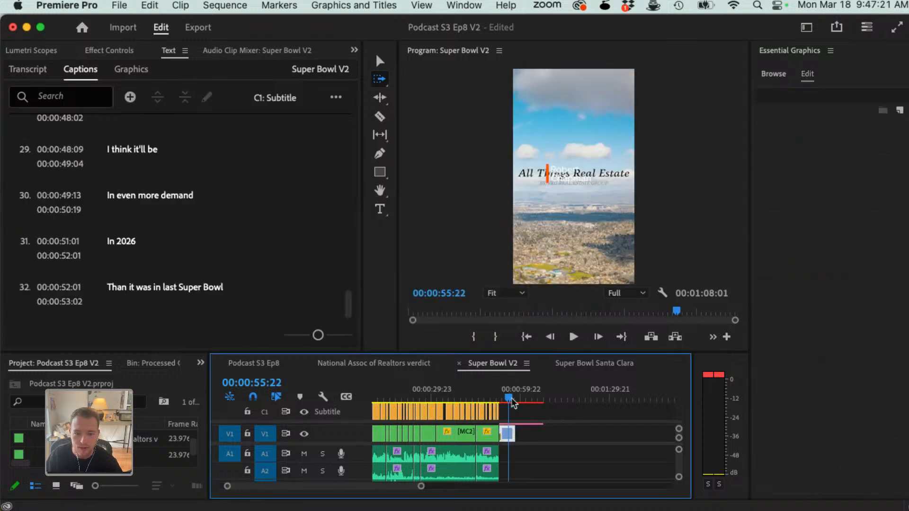
{"action": "scroll", "coordinate": [526, 434], "scroll_direction": "up", "scroll_amount": 2}
{"action": "key", "text": "v"}
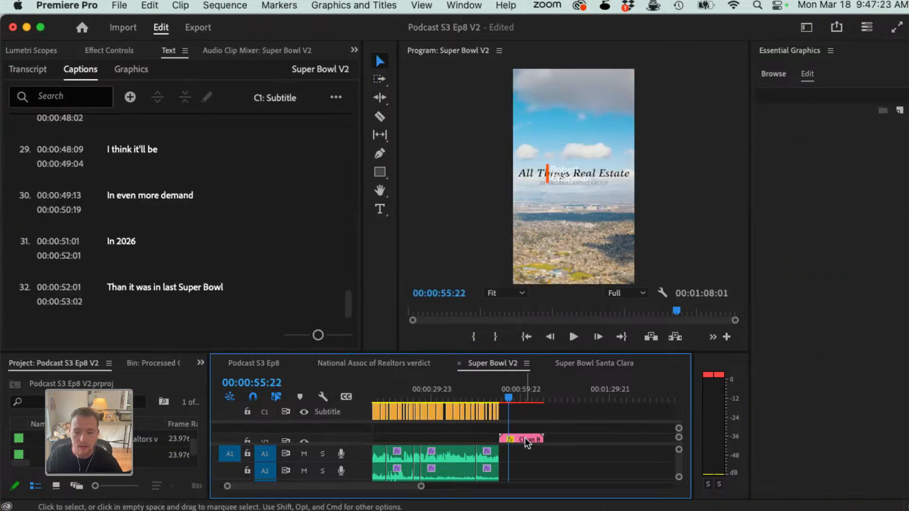
{"action": "left_click", "coordinate": [525, 438]}
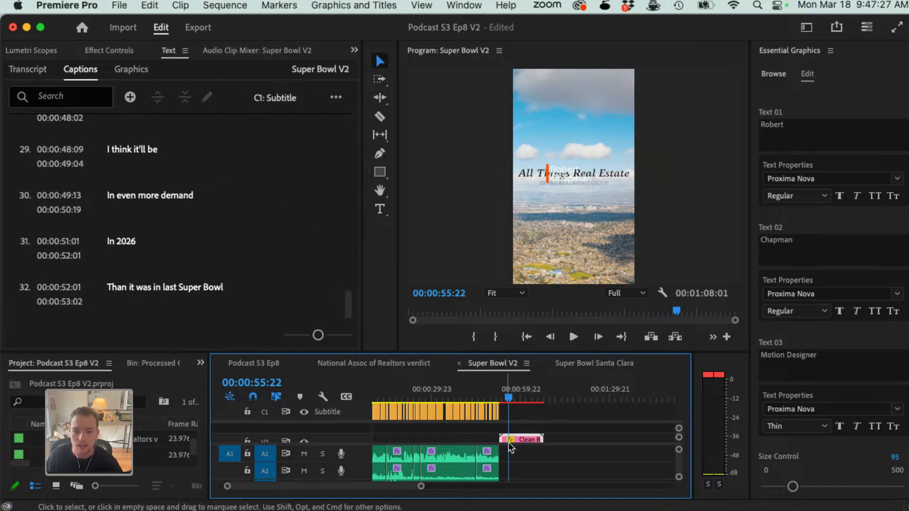
Step: Open the Podcast S3 Ep8 sequence and place the Clean Business Lower Third 02 template on track V2 at about 00:00:31:13
{"action": "left_click", "coordinate": [260, 364]}
{"action": "left_click", "coordinate": [398, 389]}
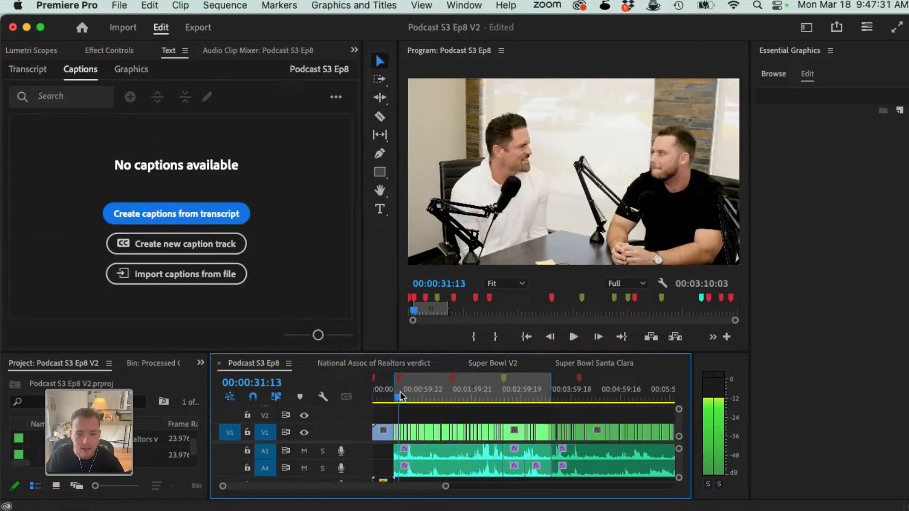
{"action": "left_click", "coordinate": [773, 74]}
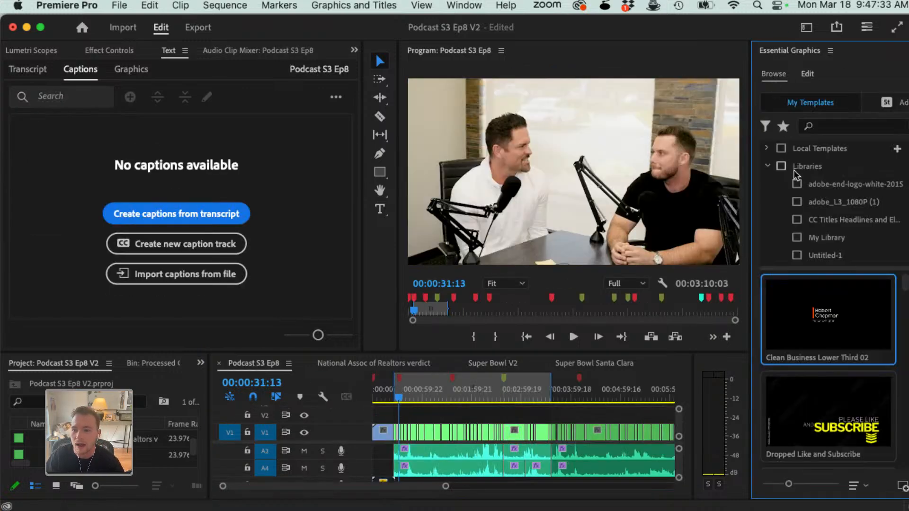
{"action": "left_click_drag", "start_coordinate": [821, 334], "coordinate": [400, 415]}
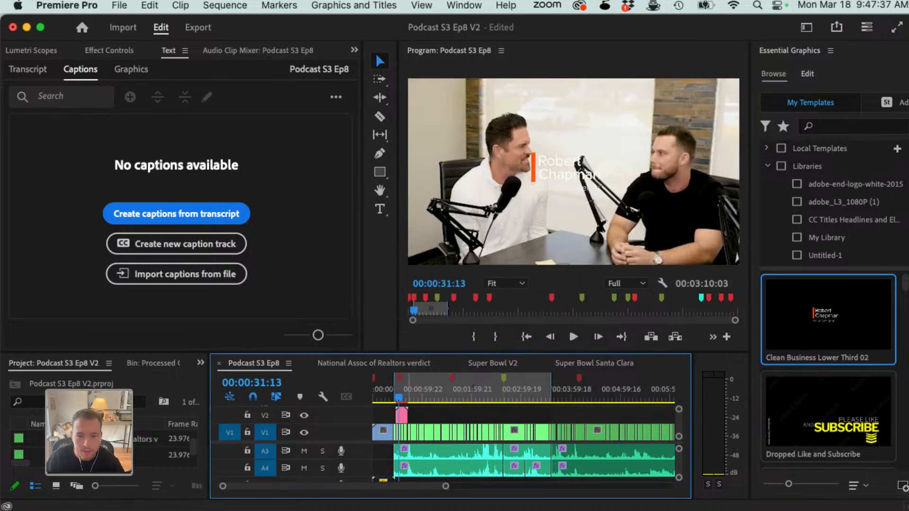
Step: Lower the Clean Business Lower Third 02 graphic in the frame by setting its vertical position to 880
{"action": "left_click", "coordinate": [400, 413]}
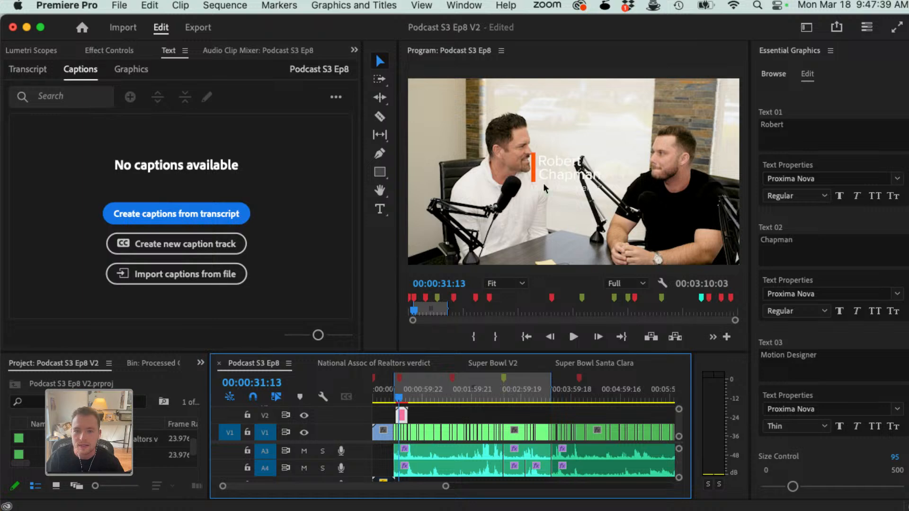
{"action": "left_click", "coordinate": [118, 52]}
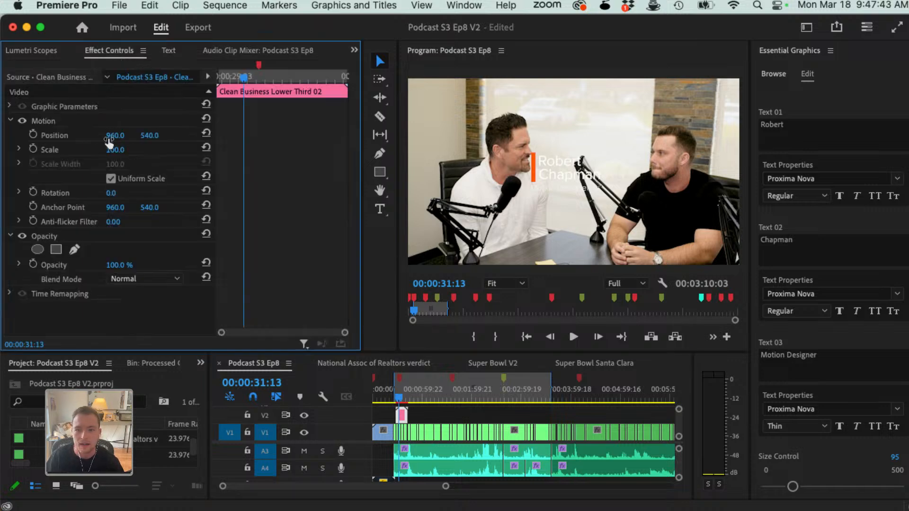
{"action": "mouse_move", "coordinate": [145, 135]}
{"action": "left_mouse_down"}
{"action": "mouse_move", "coordinate": [175, 136]}
{"action": "mouse_move", "coordinate": [141, 138]}
{"action": "left_mouse_up"}
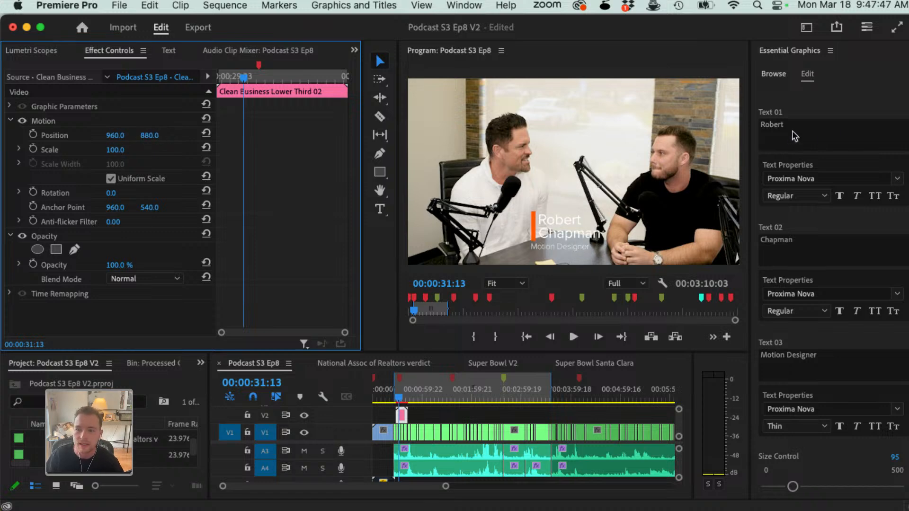
Step: Enter the speaker's first name as Text 01 and Real Estate Agent as Text 03 of the lower third
{"action": "left_click", "coordinate": [793, 132]}
{"action": "type", "text": "DA"}
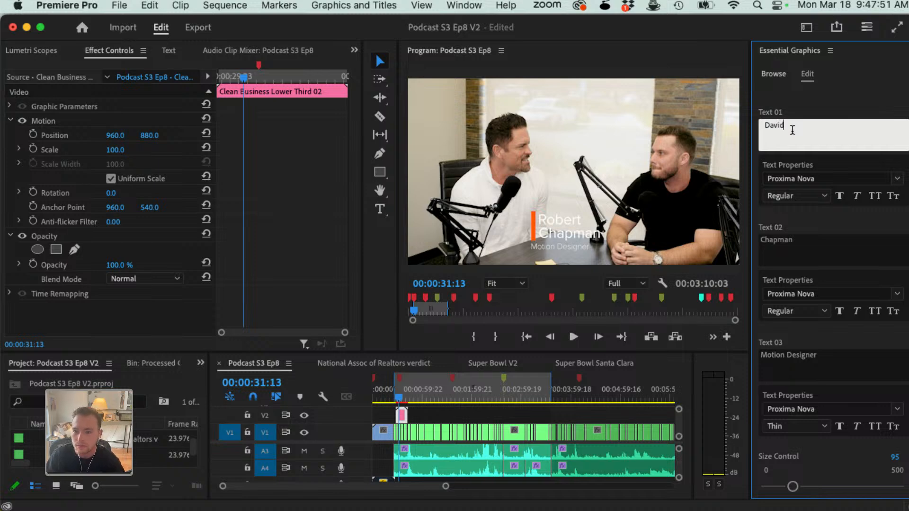
{"action": "left_click", "coordinate": [808, 246]}
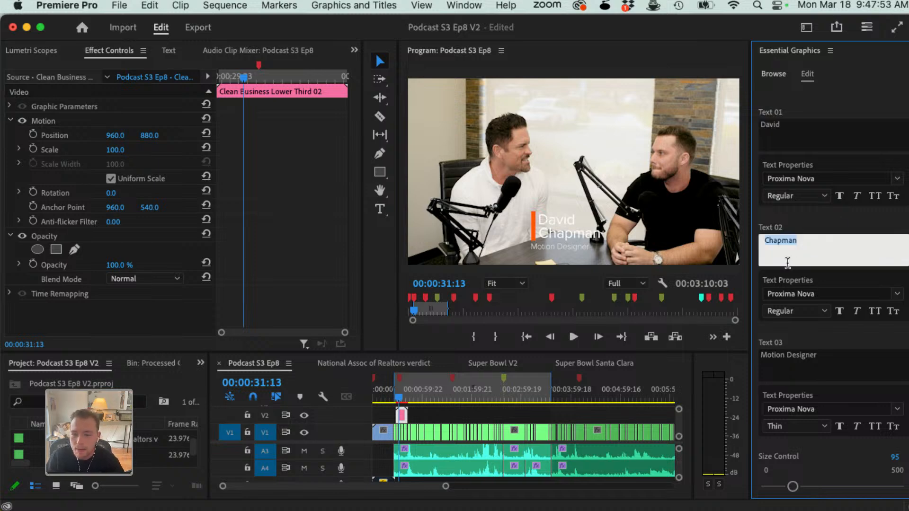
{"action": "left_click", "coordinate": [789, 364]}
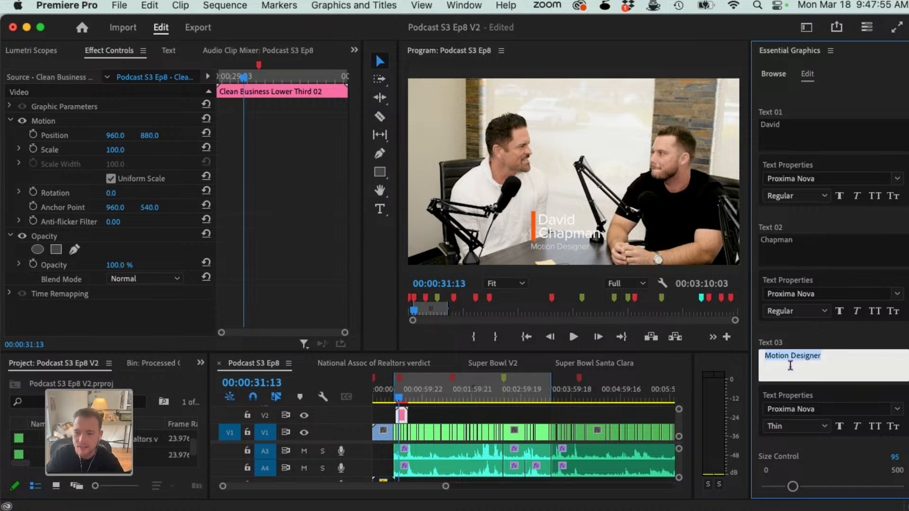
{"action": "type", "text": "Real Estate Agent"}
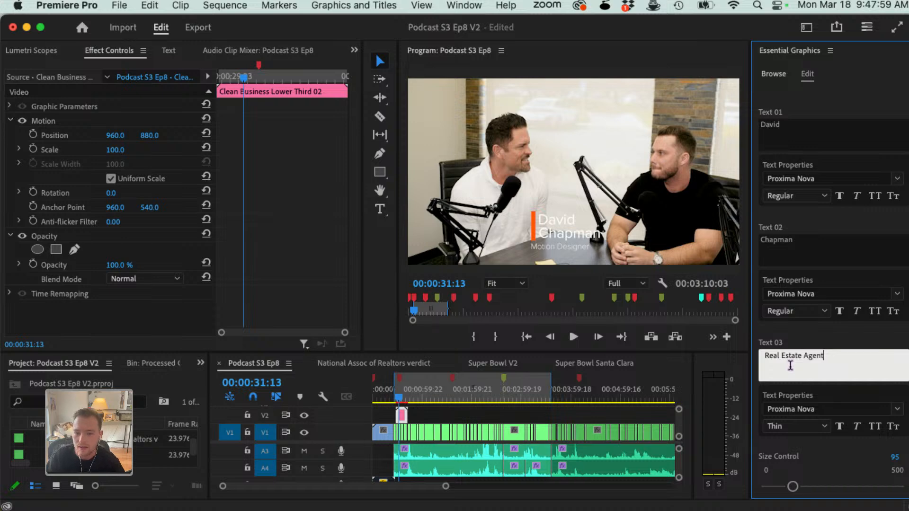
Step: Play the podcast from about 00:00:31 to check how the edited lower third looks over the footage
{"action": "left_click", "coordinate": [399, 400]}
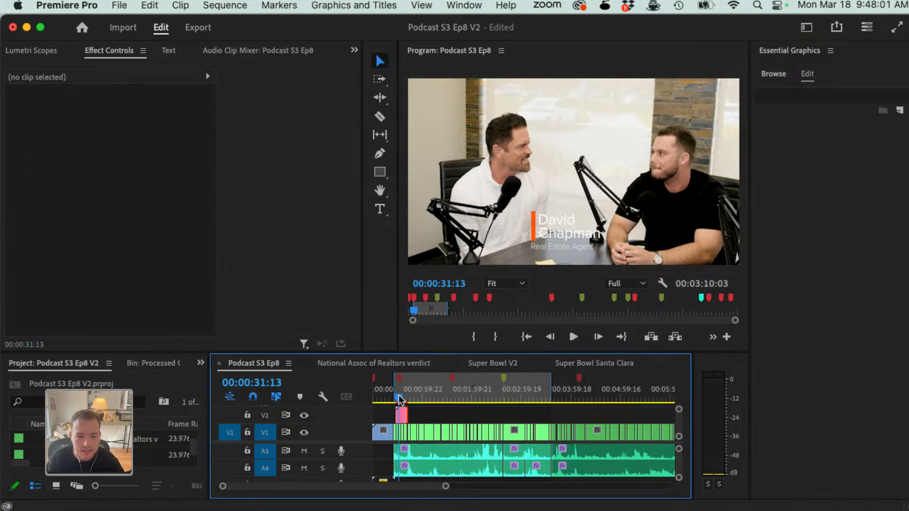
{"action": "left_click_drag", "start_coordinate": [400, 399], "coordinate": [397, 398]}
{"action": "key", "text": "space"}
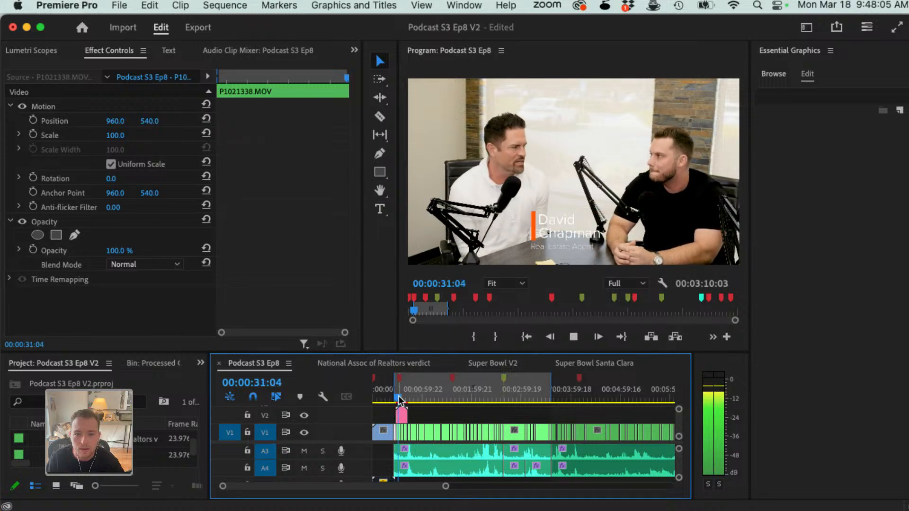
{"action": "key", "text": "space"}
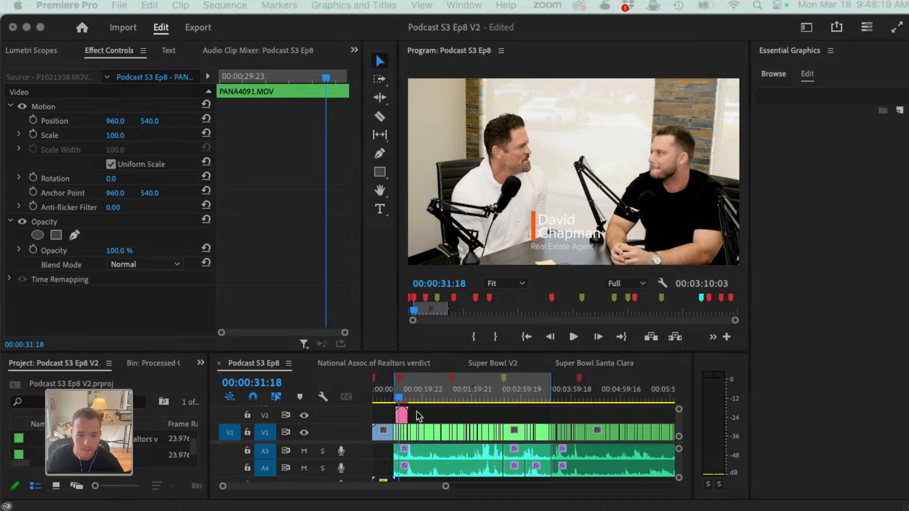
Step: Delete the lower third graphic from track V2 of Podcast S3 Ep8
{"action": "left_click", "coordinate": [402, 419]}
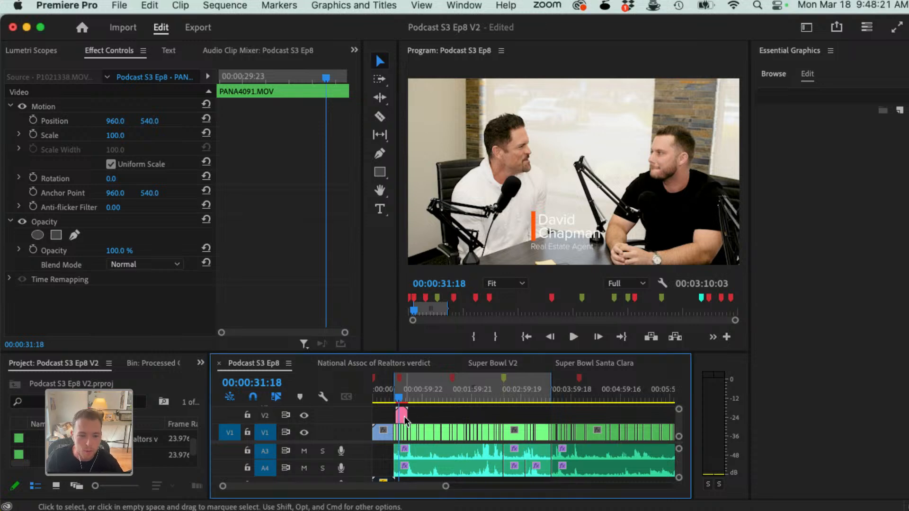
{"action": "left_click", "coordinate": [403, 416]}
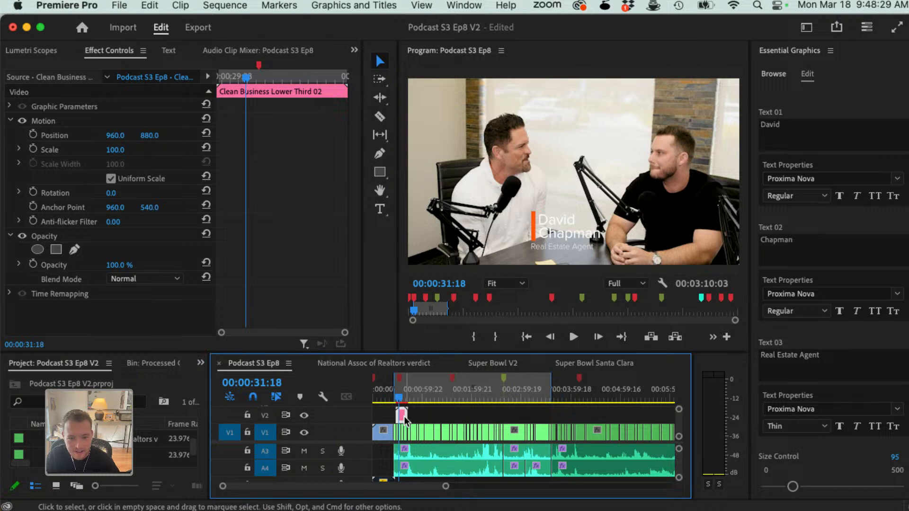
{"action": "key", "text": "Delete"}
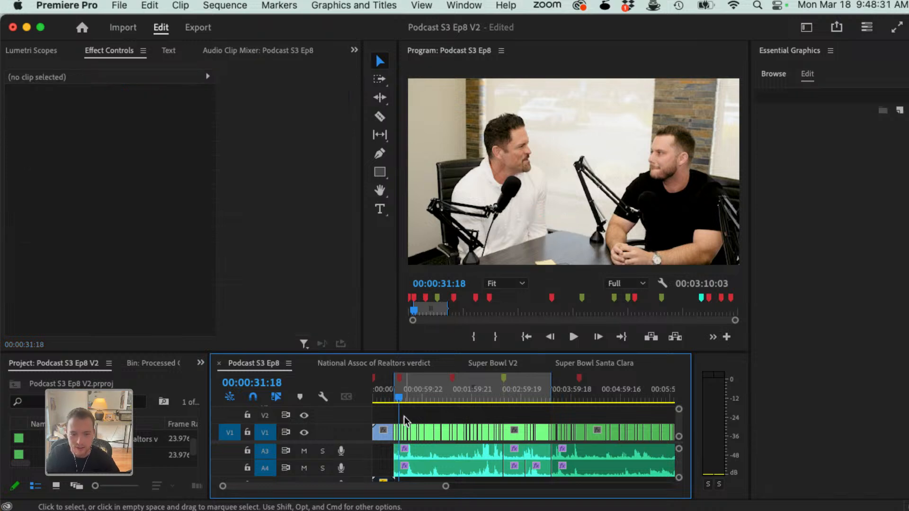
Step: Show Super Bowl V2 briefly, return to Podcast S3 Ep8, and preview the Dropped Like and Subscribe template in the library
{"action": "left_click", "coordinate": [556, 364]}
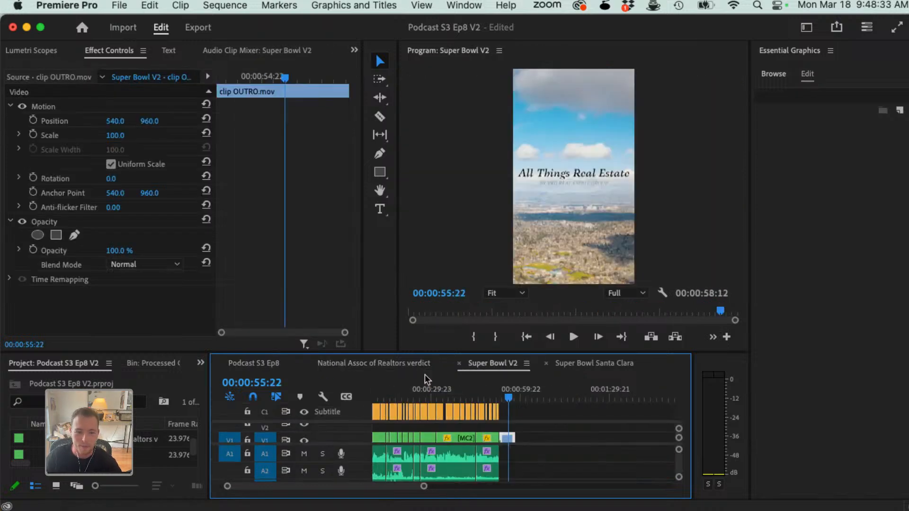
{"action": "left_click", "coordinate": [261, 366]}
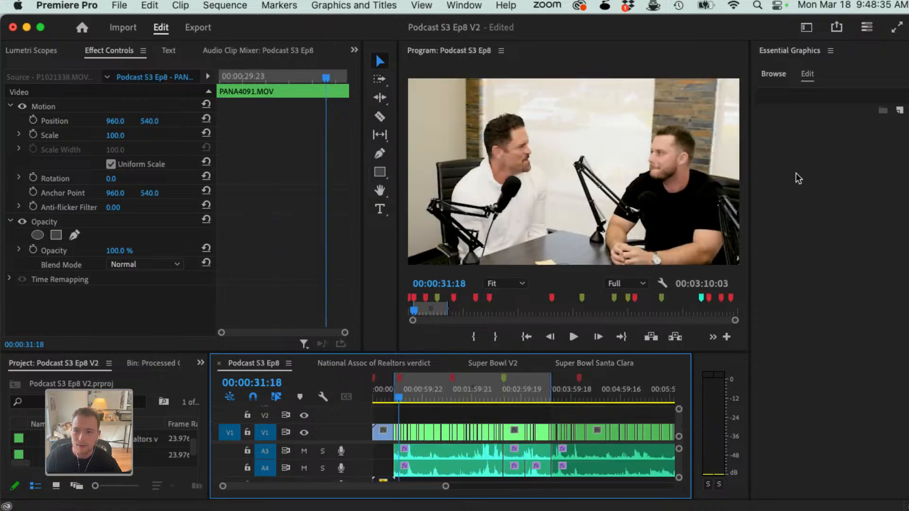
{"action": "left_click", "coordinate": [774, 75]}
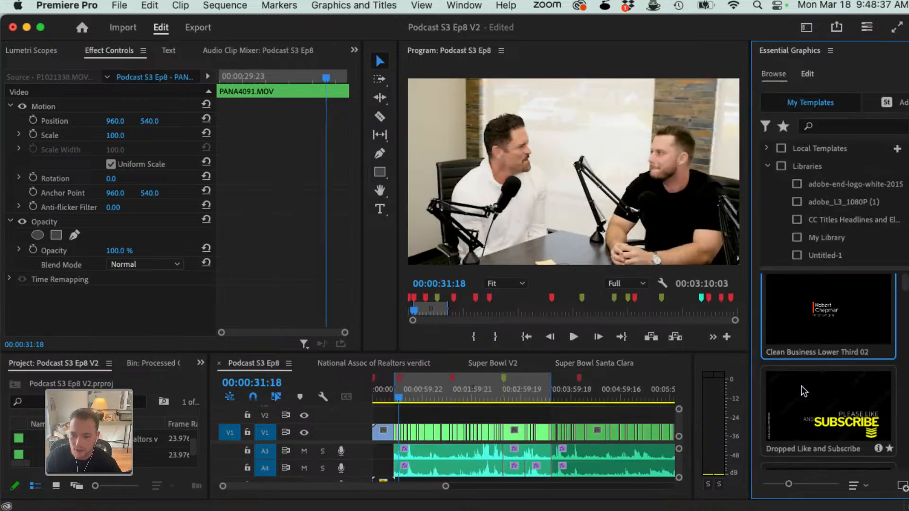
{"action": "scroll", "coordinate": [805, 392], "scroll_direction": "down", "scroll_amount": 2}
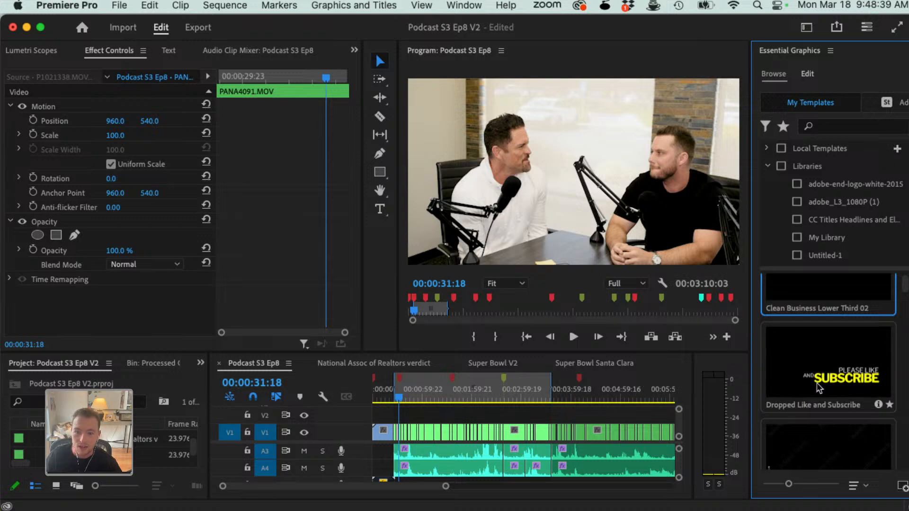
{"action": "scroll", "coordinate": [799, 386], "scroll_direction": "up", "scroll_amount": 2}
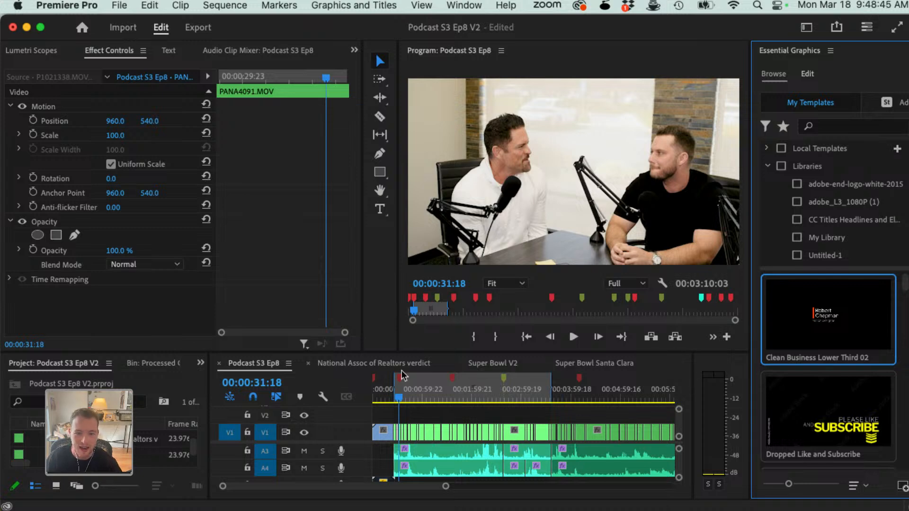
Step: Switch to After Effects and examine the Clean Business Lower Third 02 template's editable text properties and the Scene 02 animation at about two seconds
{"action": "key", "text": "super+Tab"}
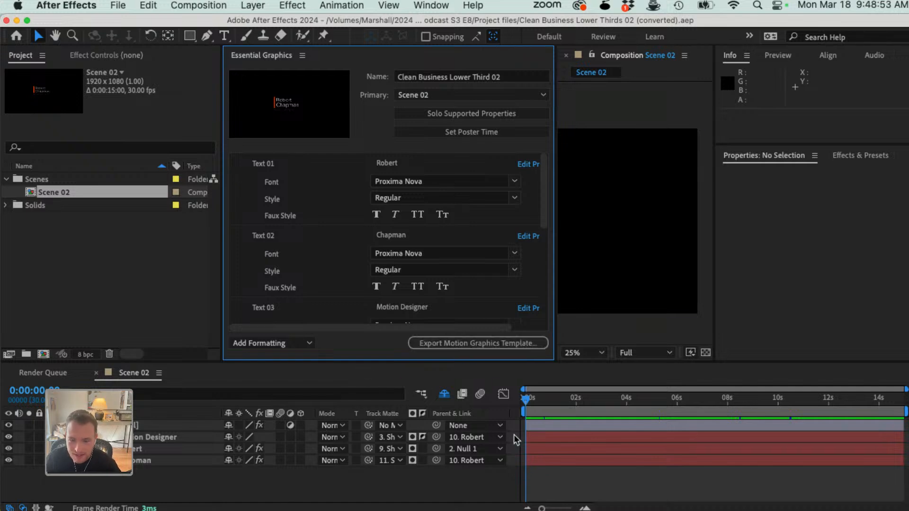
{"action": "left_click_drag", "start_coordinate": [567, 399], "coordinate": [574, 400]}
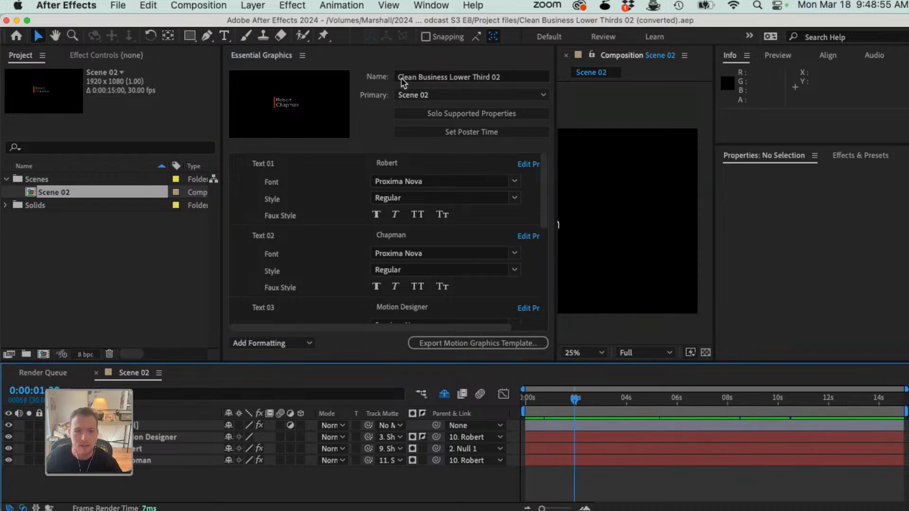
{"action": "left_click", "coordinate": [463, 57]}
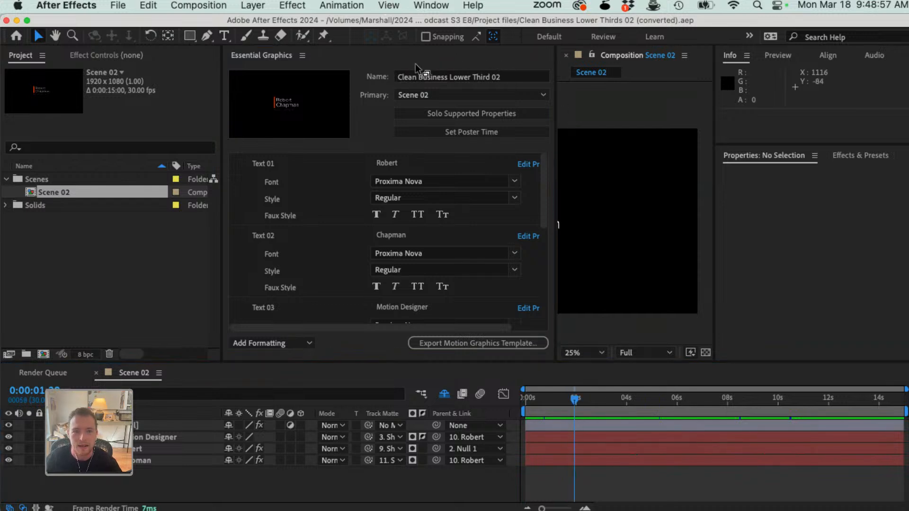
{"action": "left_click_drag", "start_coordinate": [415, 63], "coordinate": [336, 53]}
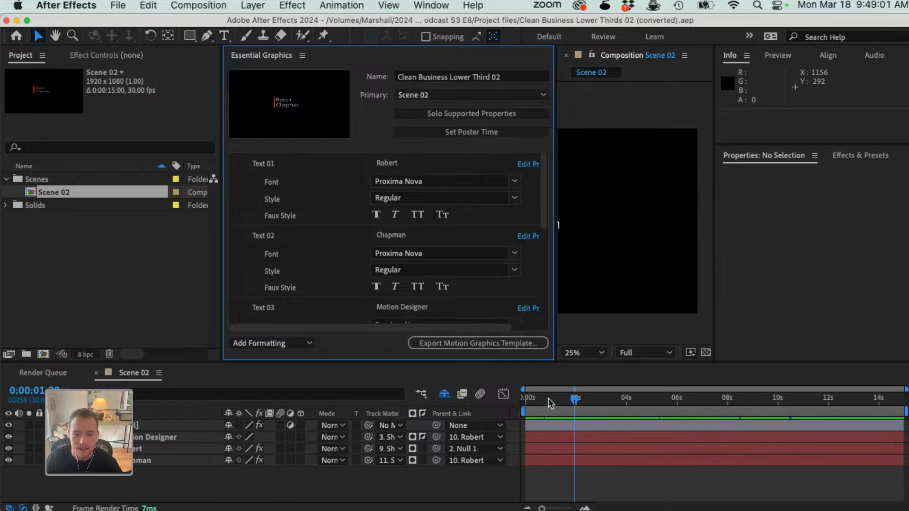
{"action": "mouse_move", "coordinate": [574, 398]}
{"action": "left_mouse_down"}
{"action": "mouse_move", "coordinate": [680, 406]}
{"action": "mouse_move", "coordinate": [575, 402]}
{"action": "left_mouse_up"}
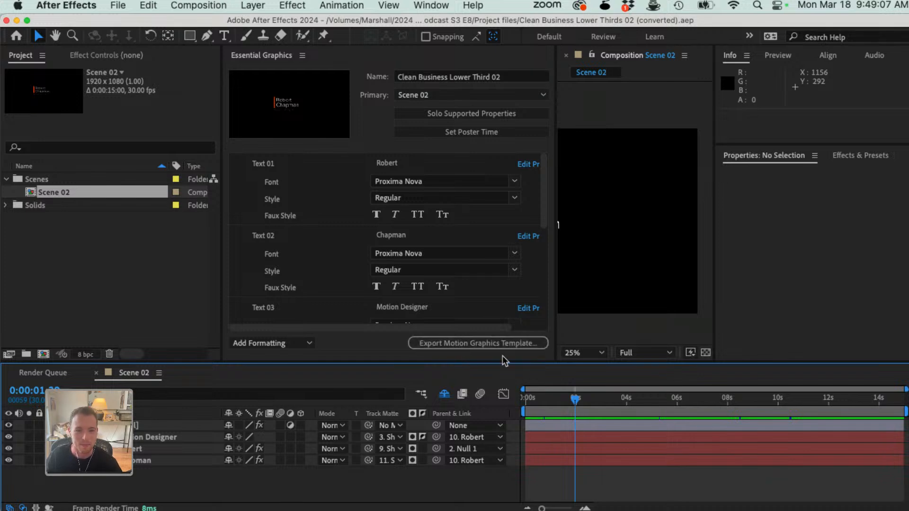
Step: Switch to Premiere Pro, go to about 00:00:30 in Super Bowl V2, and select all captions on the subtitle track to show their style properties
{"action": "key", "text": "super+Tab"}
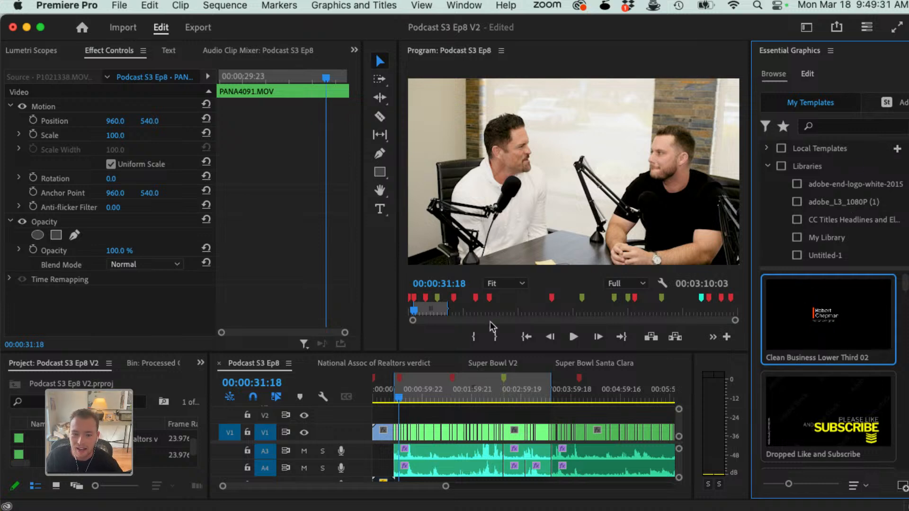
{"action": "left_click", "coordinate": [478, 370]}
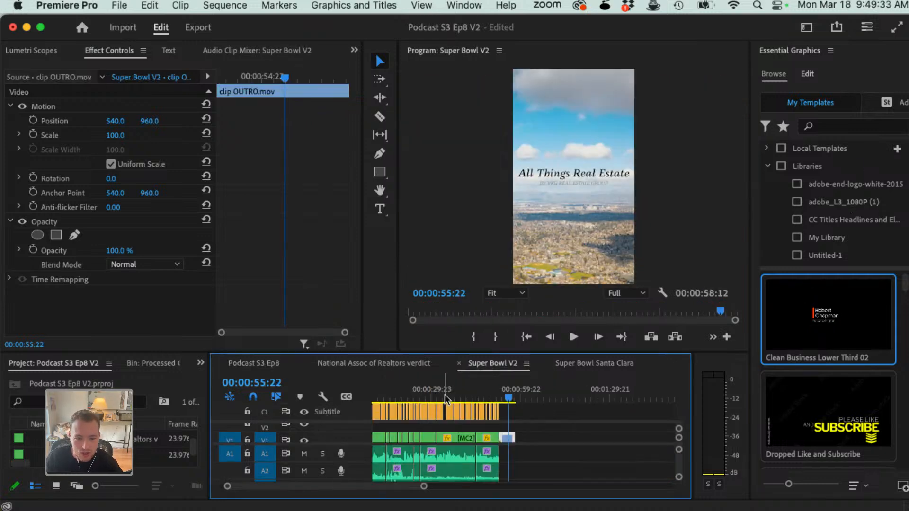
{"action": "left_click", "coordinate": [431, 393]}
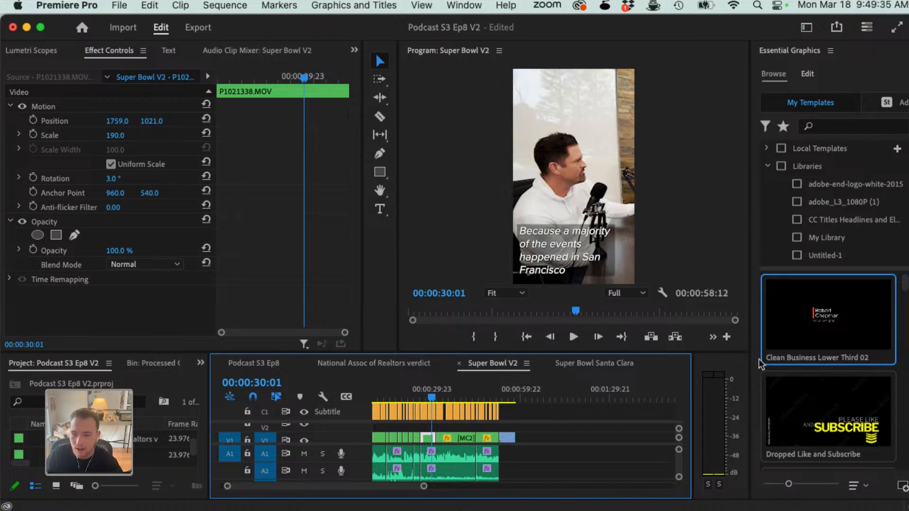
{"action": "left_click", "coordinate": [809, 73]}
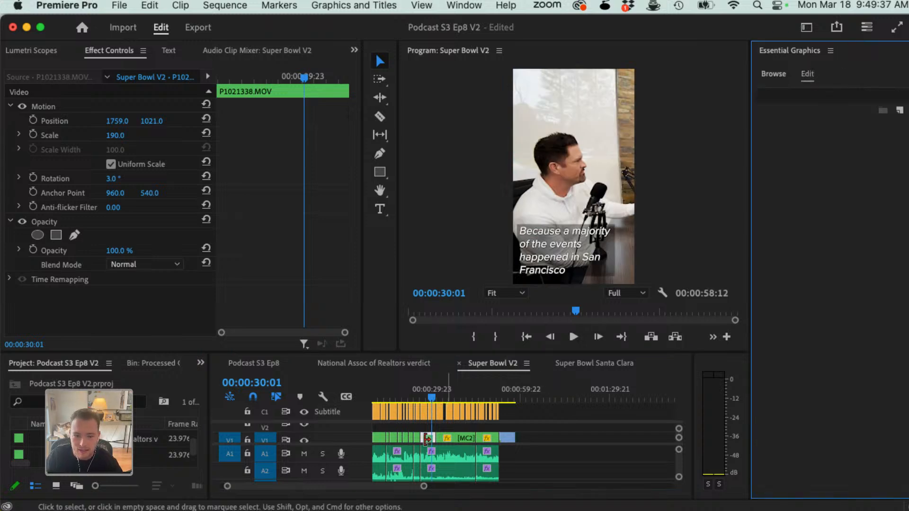
{"action": "key", "text": "a"}
{"action": "left_click", "coordinate": [374, 412]}
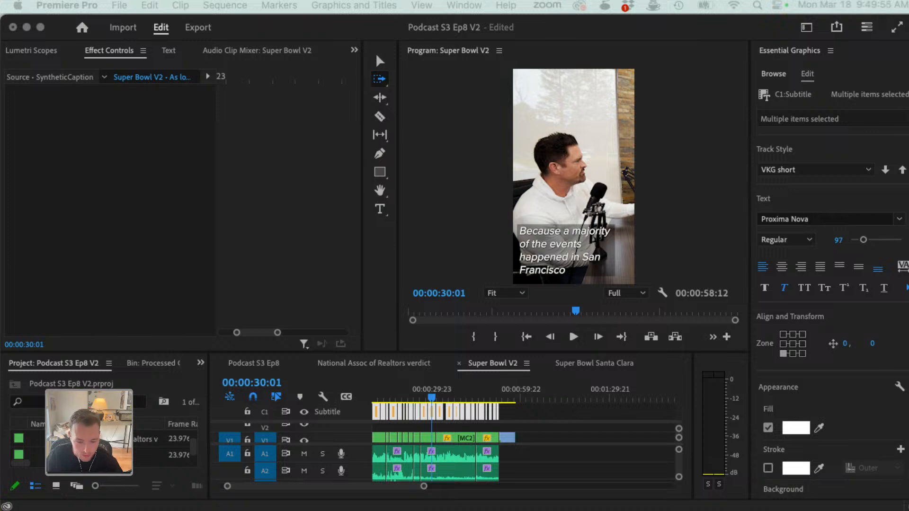
Step: Play Super Bowl V2 from 00:00:30:01 to about 00:00:45 to review the styled captions over the footage
{"action": "left_click", "coordinate": [578, 481]}
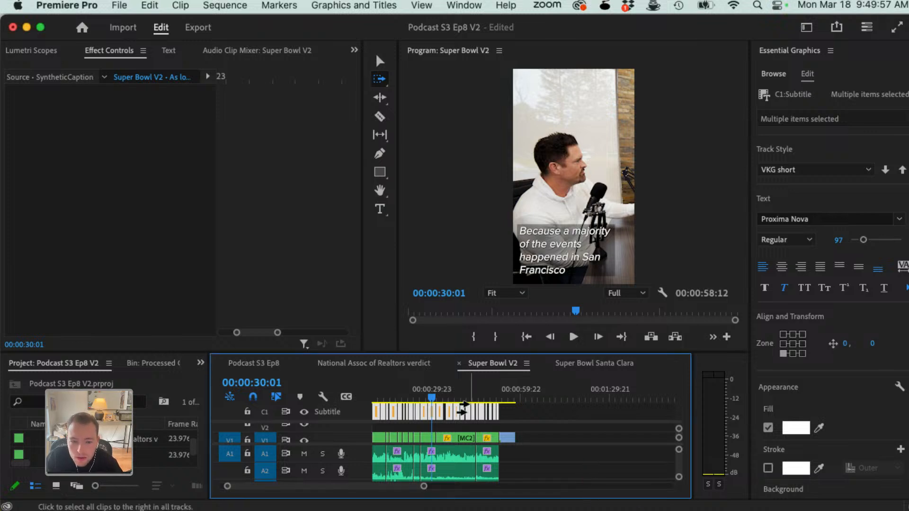
{"action": "key", "text": "space"}
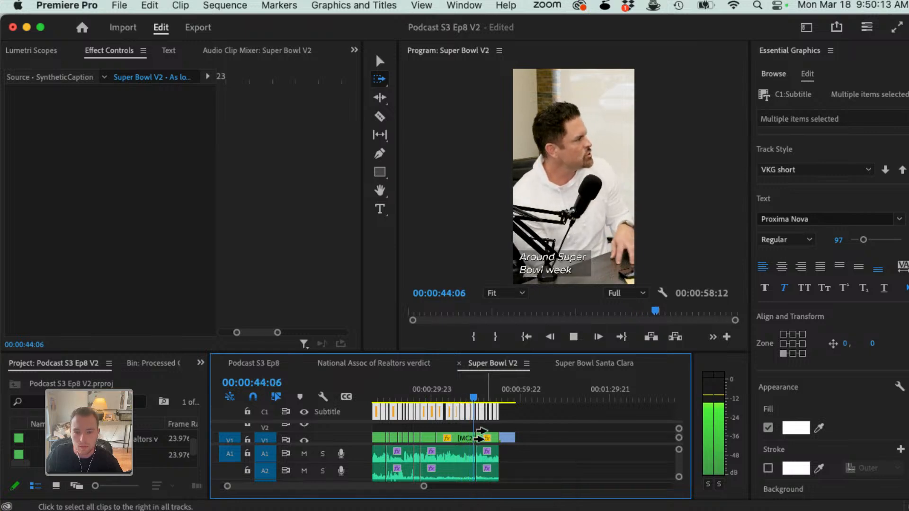
{"action": "left_click", "coordinate": [479, 432]}
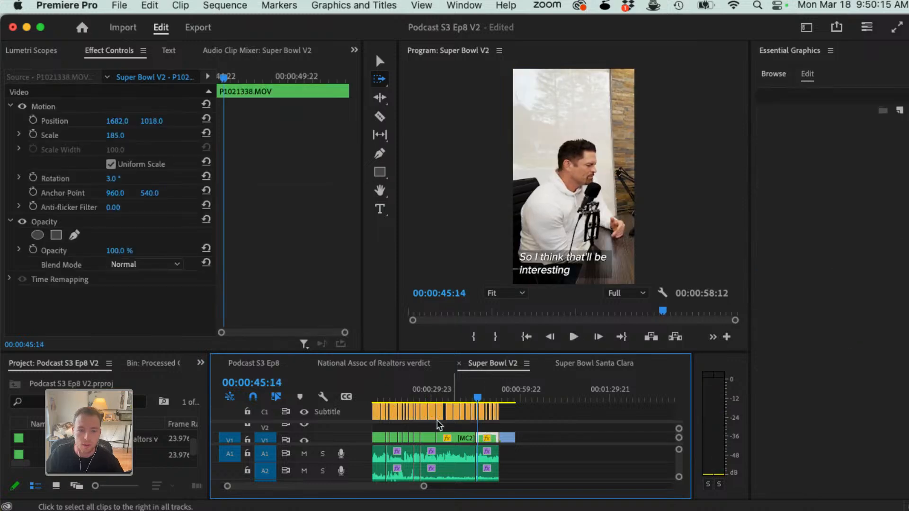
Step: Try vertical offsets of -264, 83 and -362 on all the Super Bowl V2 captions
{"action": "left_click", "coordinate": [372, 409]}
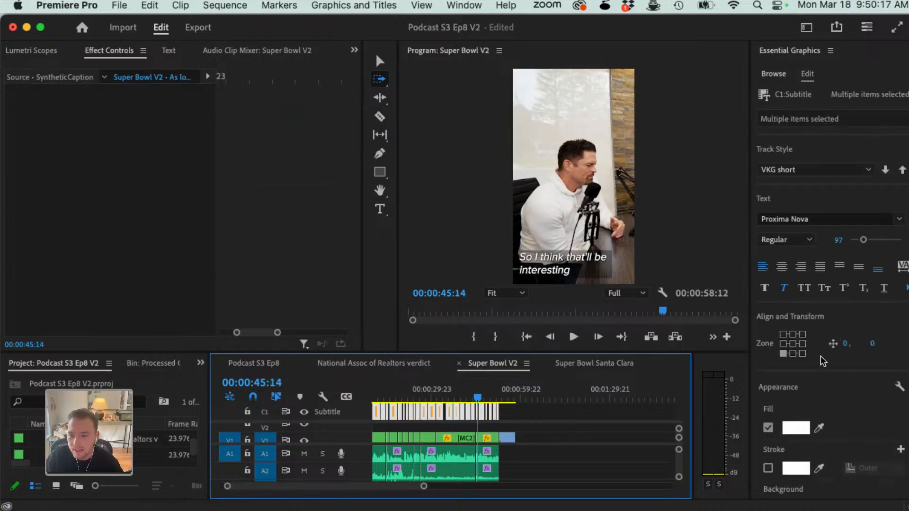
{"action": "left_click_drag", "start_coordinate": [844, 344], "coordinate": [694, 349]}
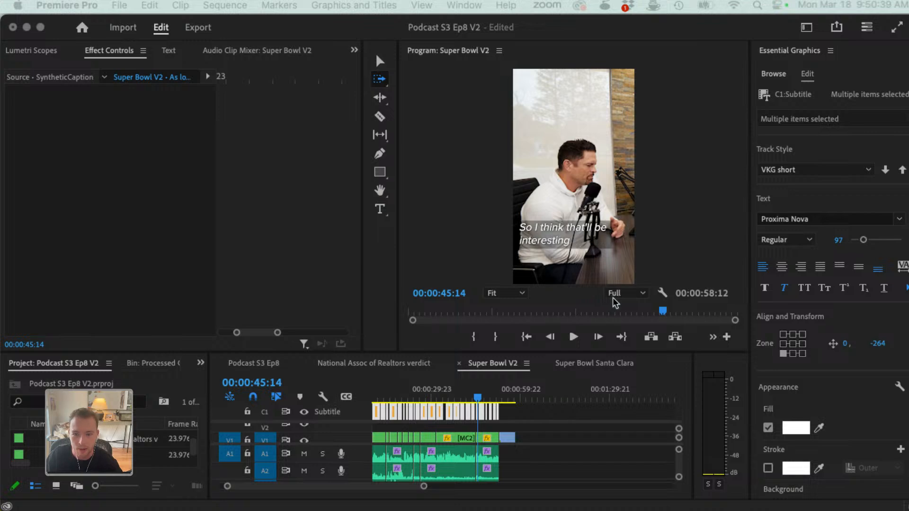
{"action": "left_click", "coordinate": [879, 347]}
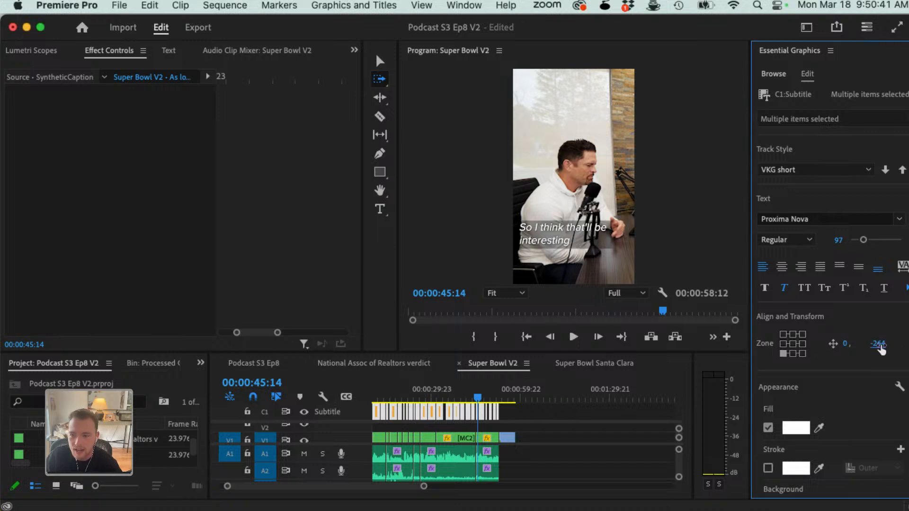
{"action": "left_click_drag", "start_coordinate": [879, 346], "coordinate": [886, 120]}
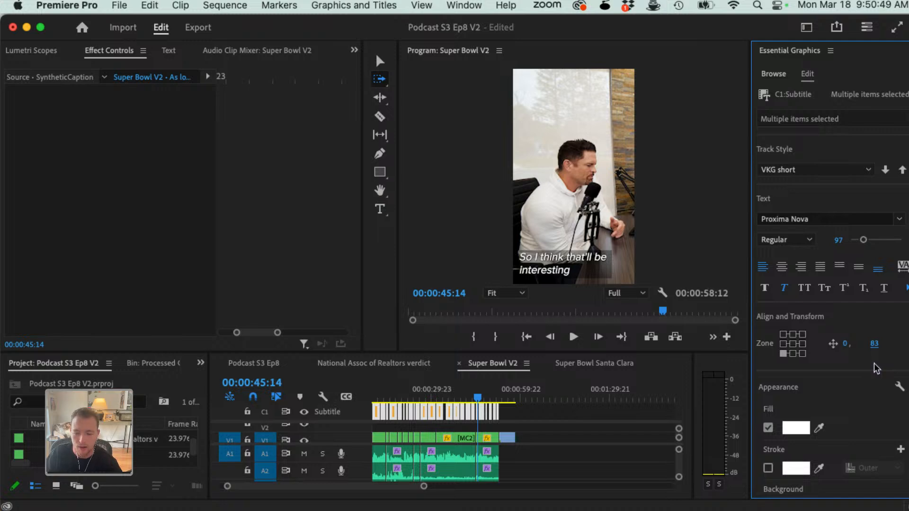
{"action": "left_click_drag", "start_coordinate": [874, 344], "coordinate": [585, 363]}
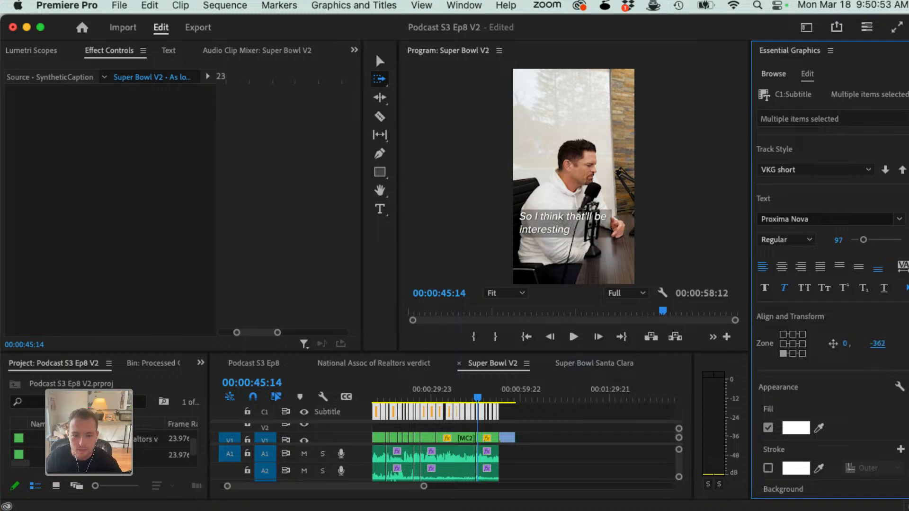
Step: Using the frame at 00:00:35:03 as reference, set the vertical offset of all Super Bowl V2 captions to -273
{"action": "left_click", "coordinate": [446, 400]}
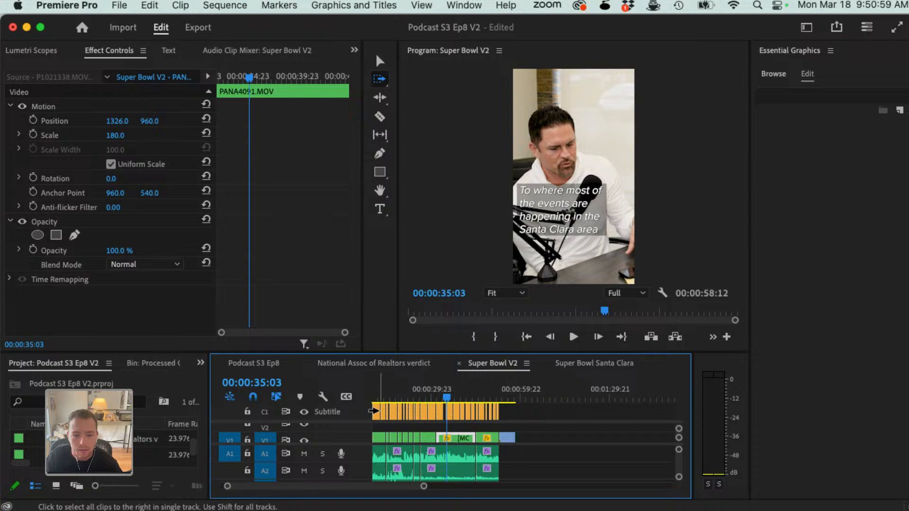
{"action": "left_click", "coordinate": [374, 411]}
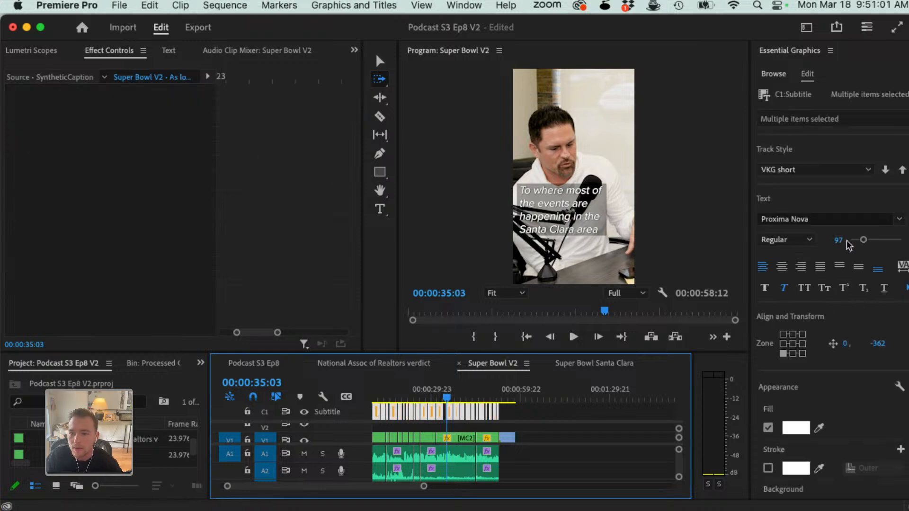
{"action": "mouse_move", "coordinate": [877, 344]}
{"action": "left_mouse_down"}
{"action": "mouse_move", "coordinate": [853, 344]}
{"action": "mouse_move", "coordinate": [894, 344]}
{"action": "left_mouse_up"}
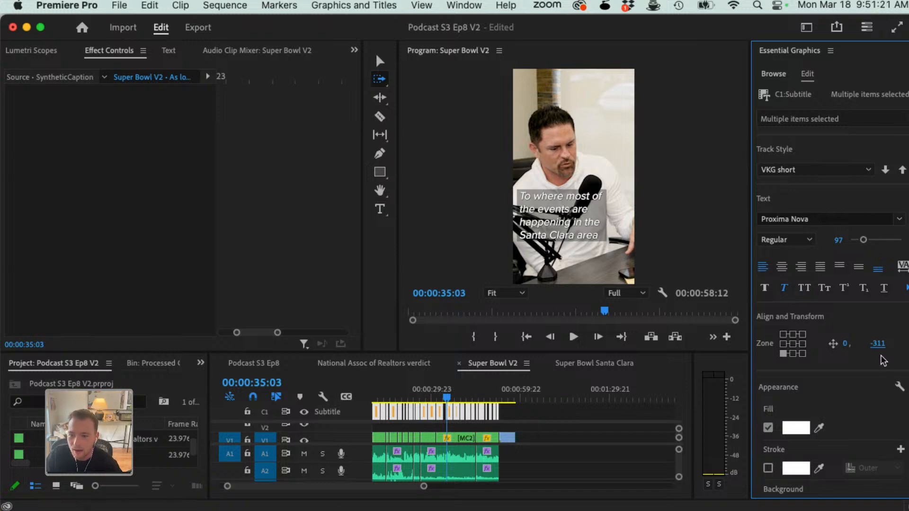
{"action": "left_click_drag", "start_coordinate": [877, 347], "coordinate": [763, 348]}
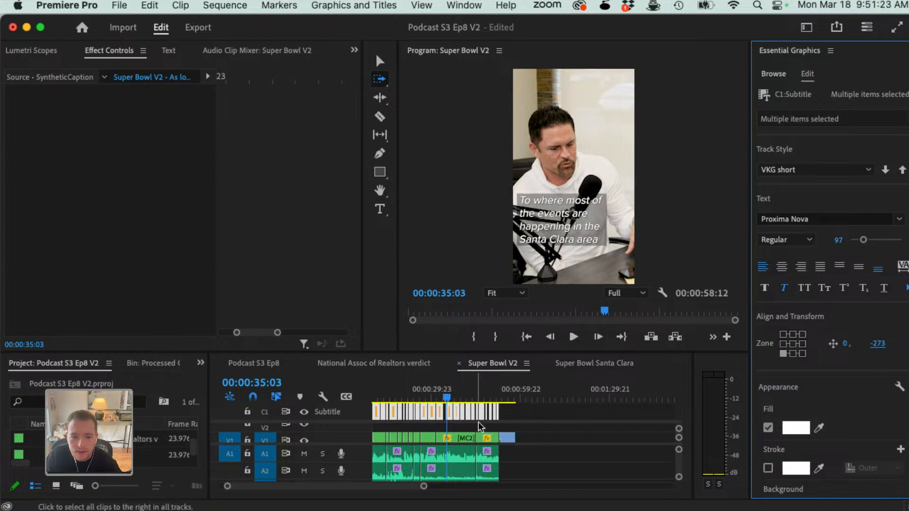
Step: Play Super Bowl V2 from about 00:00:35 and review frames back to about 00:00:32 to check the repositioned captions
{"action": "key", "text": "v"}
{"action": "left_click", "coordinate": [456, 425]}
{"action": "key", "text": "space"}
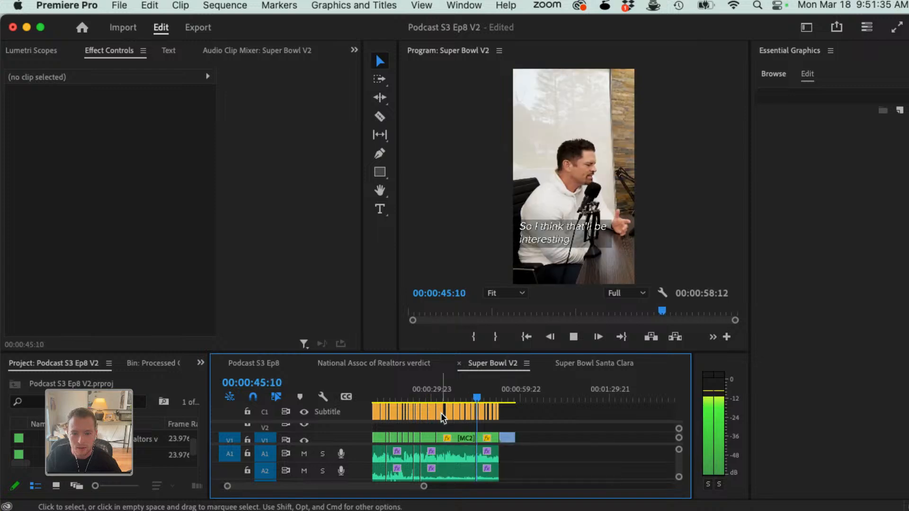
{"action": "key", "text": "space"}
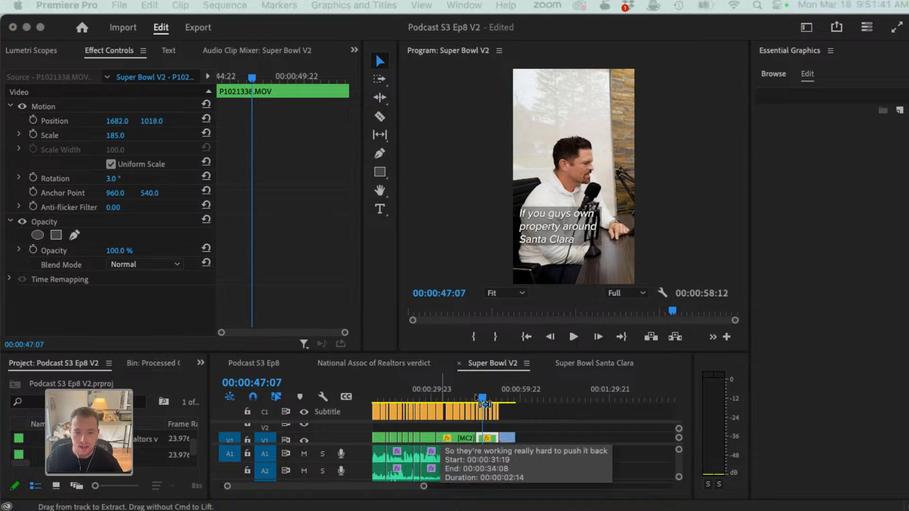
{"action": "left_click_drag", "start_coordinate": [468, 396], "coordinate": [439, 398]}
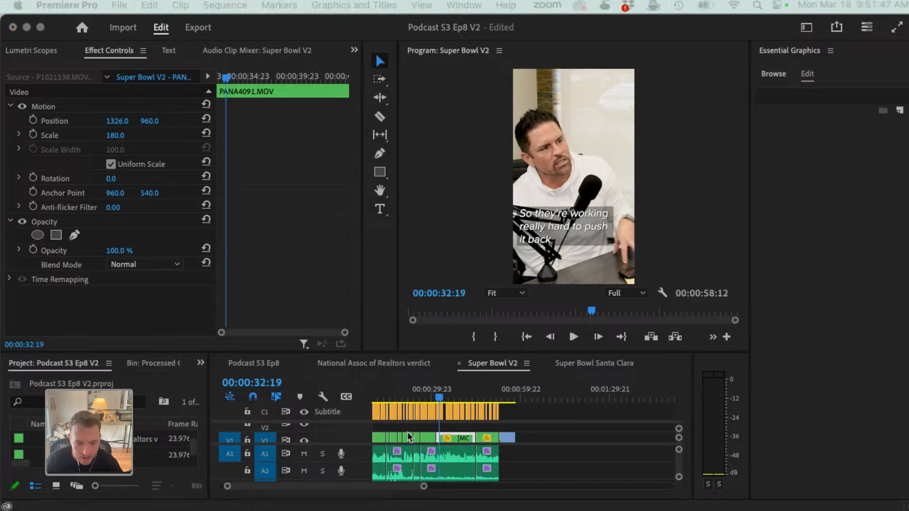
Step: Compare the caption styling in the National Assoc of Realtors verdict and Super Bowl Santa Clara sequences
{"action": "left_click", "coordinate": [419, 367]}
{"action": "left_click", "coordinate": [395, 363]}
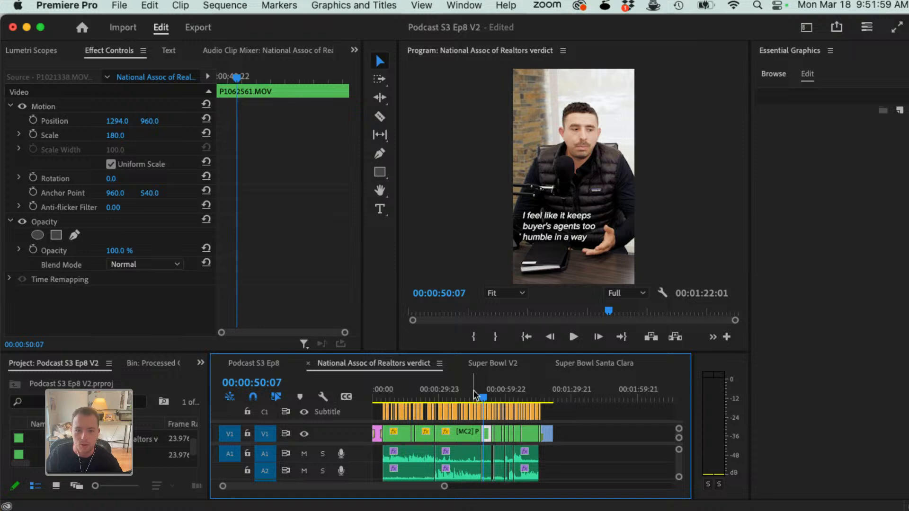
{"action": "left_click_drag", "start_coordinate": [482, 394], "coordinate": [490, 393]}
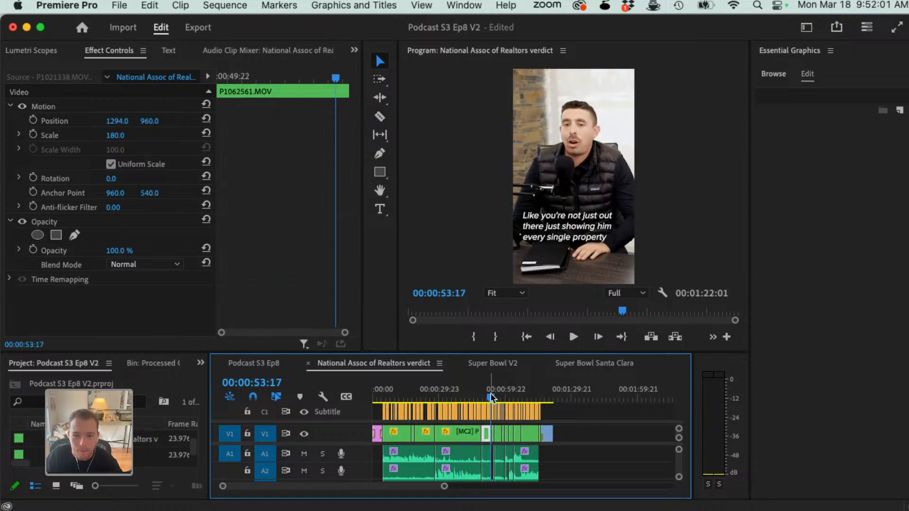
{"action": "left_click", "coordinate": [593, 363]}
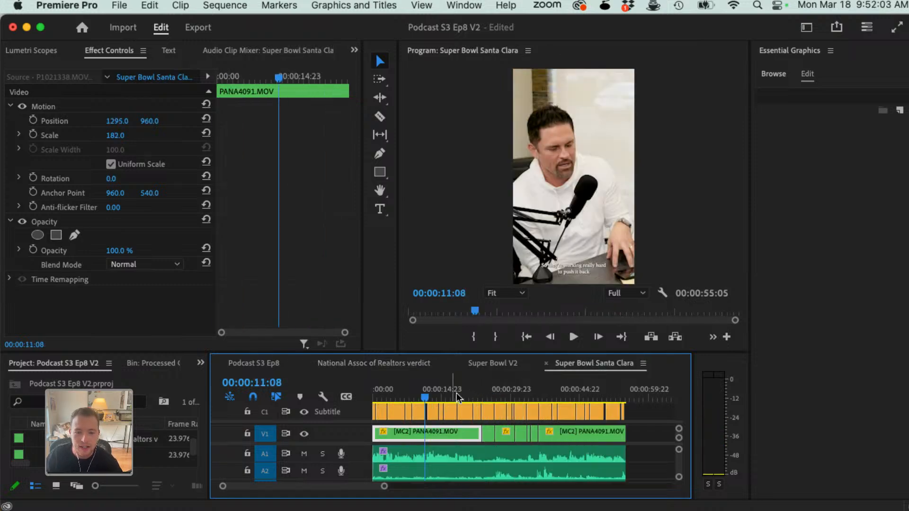
Step: Add the Dropped Like and Subscribe template to track V2 of Podcast S3 Ep8 at about 00:00:31
{"action": "left_click", "coordinate": [773, 74]}
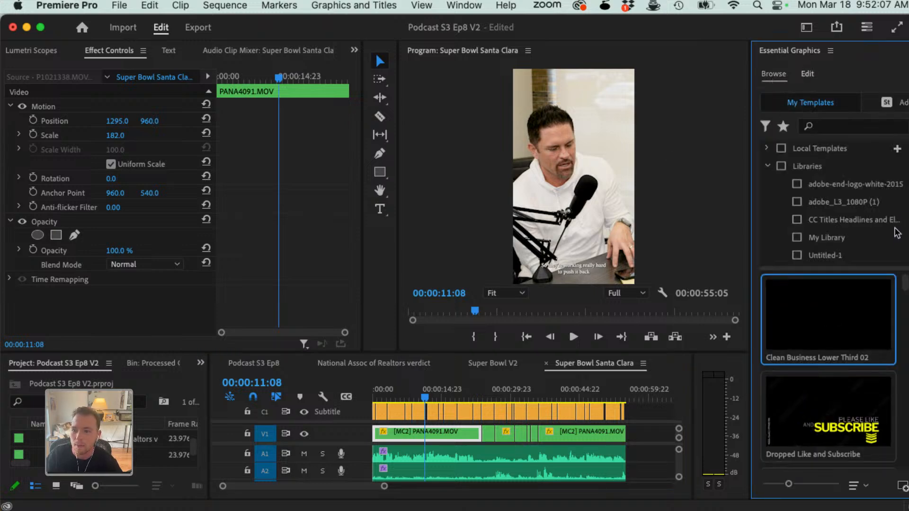
{"action": "scroll", "coordinate": [823, 379], "scroll_direction": "down", "scroll_amount": 5}
{"action": "scroll", "coordinate": [804, 404], "scroll_direction": "up", "scroll_amount": 3}
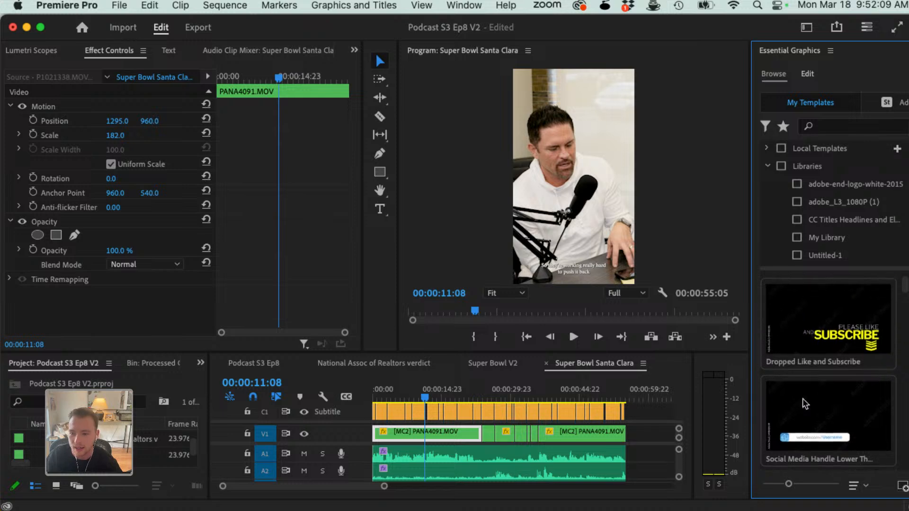
{"action": "scroll", "coordinate": [805, 403], "scroll_direction": "up", "scroll_amount": 2}
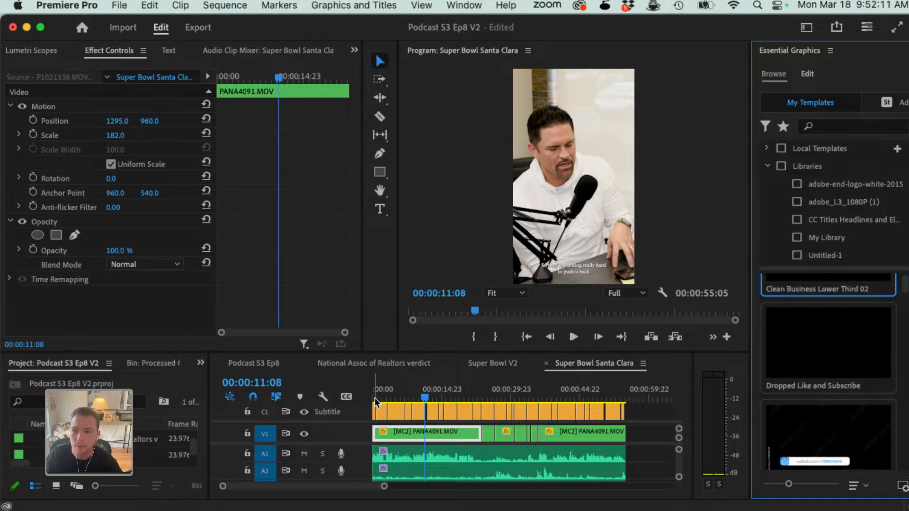
{"action": "left_click", "coordinate": [265, 363]}
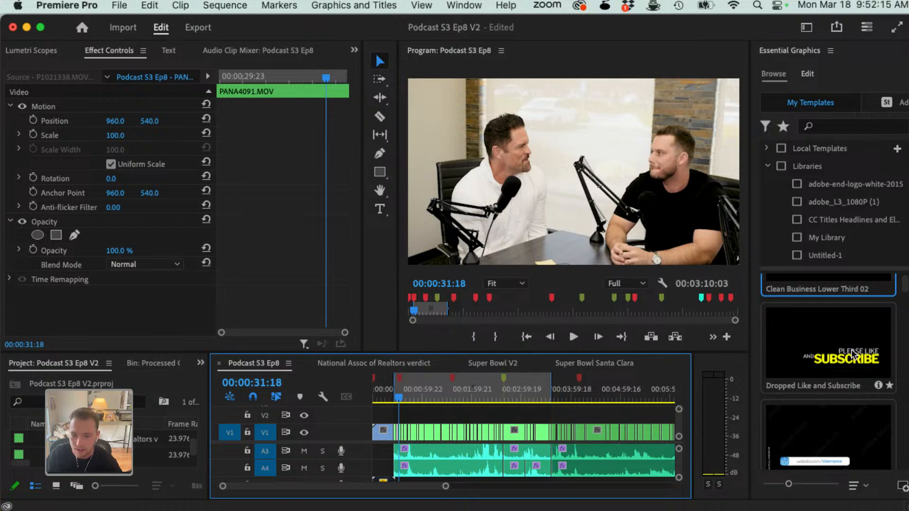
{"action": "left_click_drag", "start_coordinate": [852, 354], "coordinate": [401, 415]}
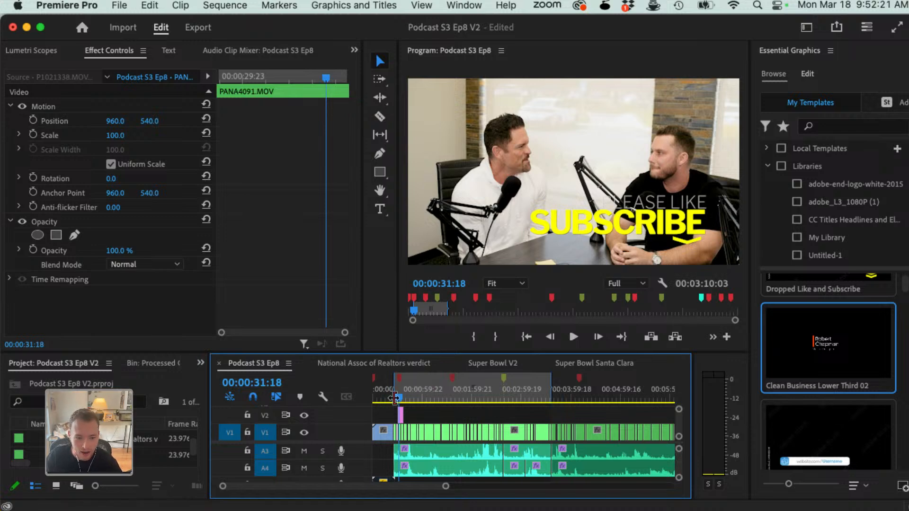
Step: Play Podcast S3 Ep8 from 00:00:29:21 to about 00:00:33 to check the subscribe graphic's animation
{"action": "left_click", "coordinate": [398, 401]}
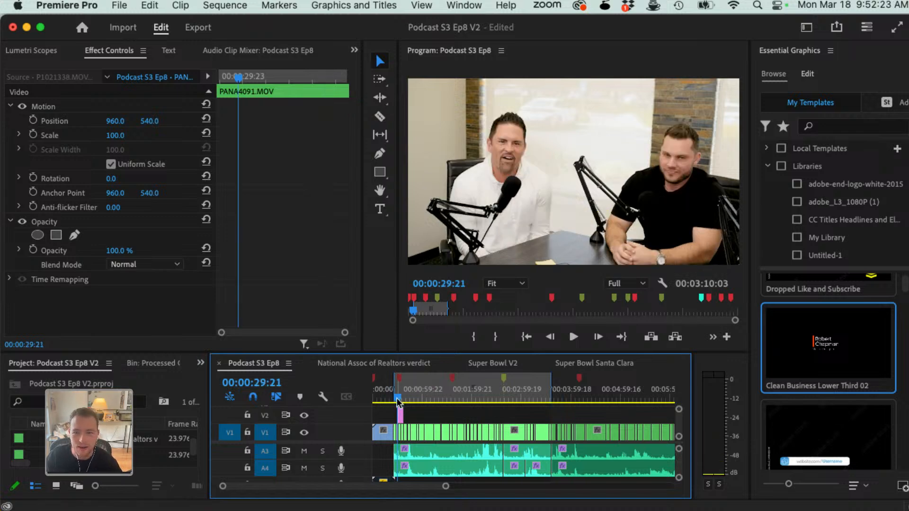
{"action": "key", "text": "space"}
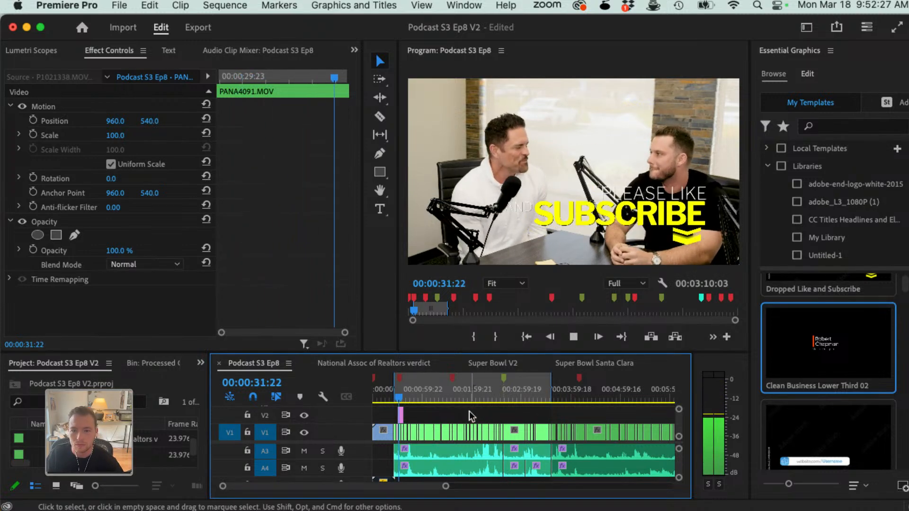
{"action": "key", "text": "space"}
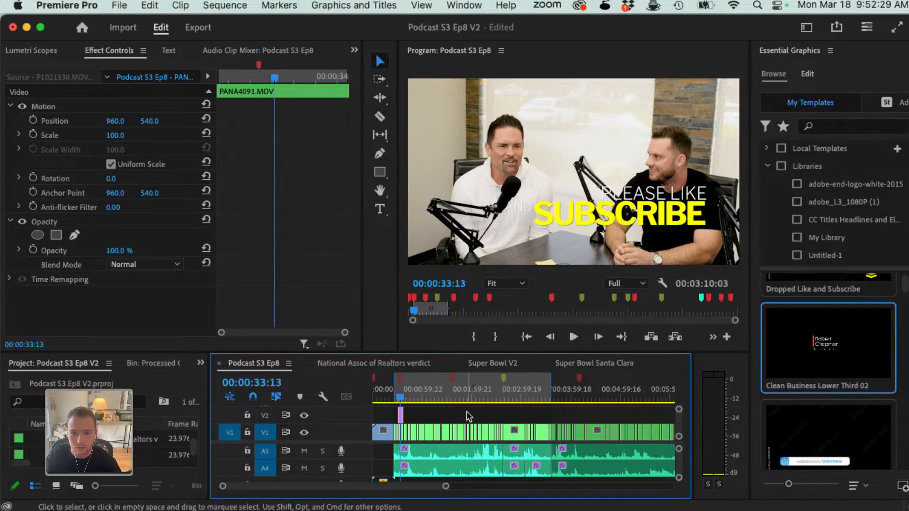
Step: Add the Social Media Handle Lower Third template to track V2 at about 00:00:49 and open its editable controls
{"action": "scroll", "coordinate": [814, 400], "scroll_direction": "down", "scroll_amount": 2}
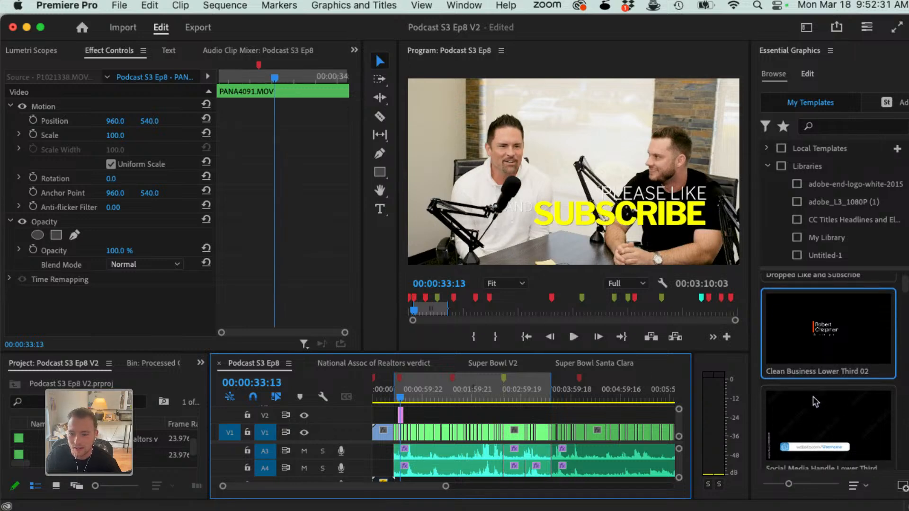
{"action": "scroll", "coordinate": [812, 408], "scroll_direction": "down", "scroll_amount": 1}
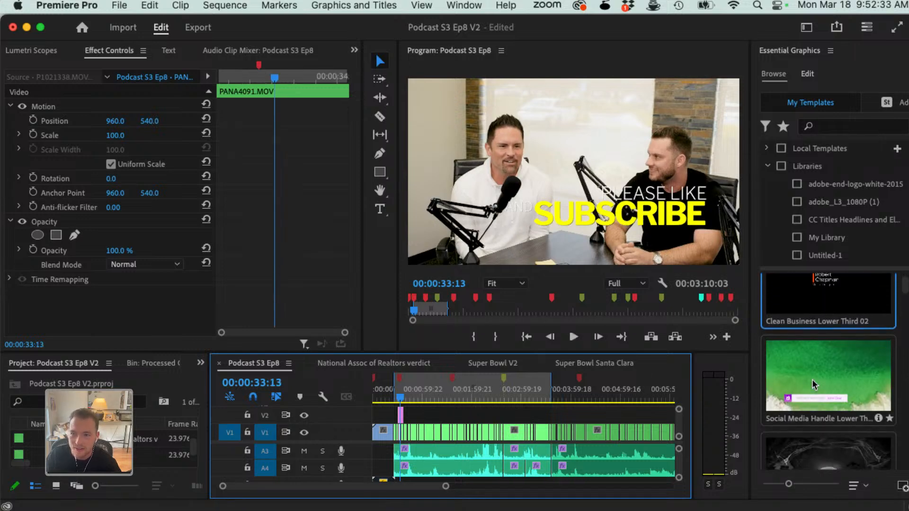
{"action": "left_click_drag", "start_coordinate": [843, 384], "coordinate": [414, 398]}
{"action": "left_click", "coordinate": [413, 399]}
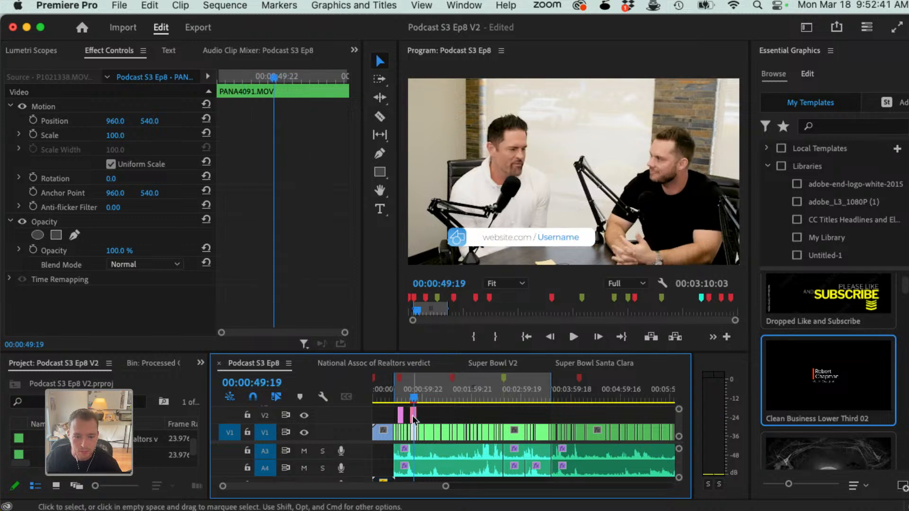
{"action": "left_click", "coordinate": [413, 419]}
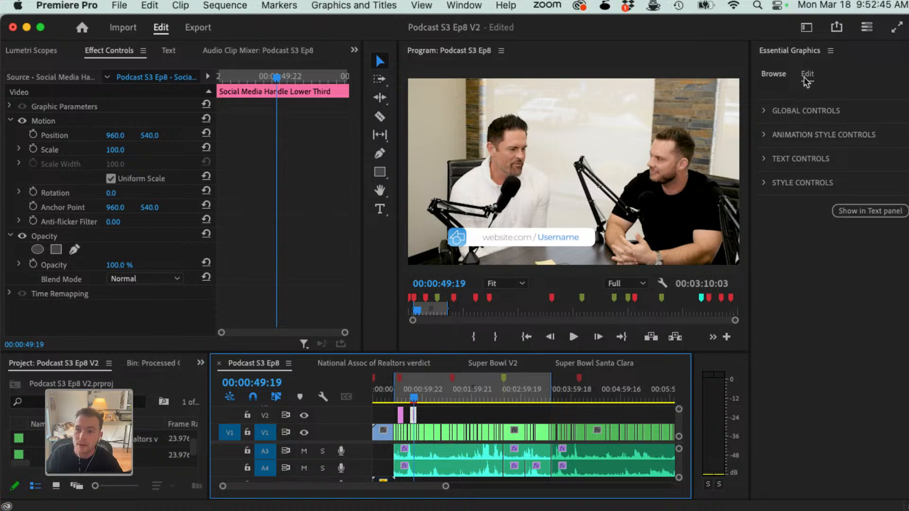
Step: Examine the Social Media Handle Lower Third's global, animation style, Text 1 - Social Site, main color and social icon style controls
{"action": "left_click", "coordinate": [764, 110]}
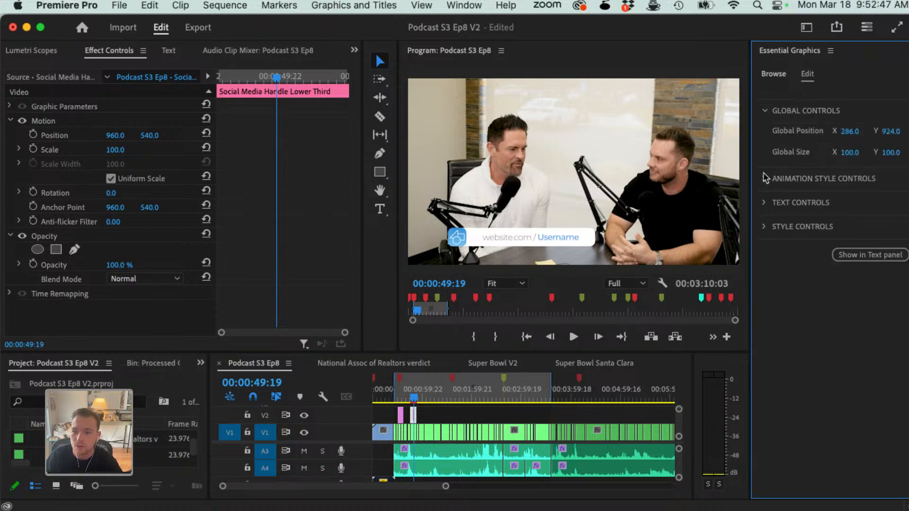
{"action": "left_click", "coordinate": [764, 178]}
{"action": "left_click", "coordinate": [764, 265]}
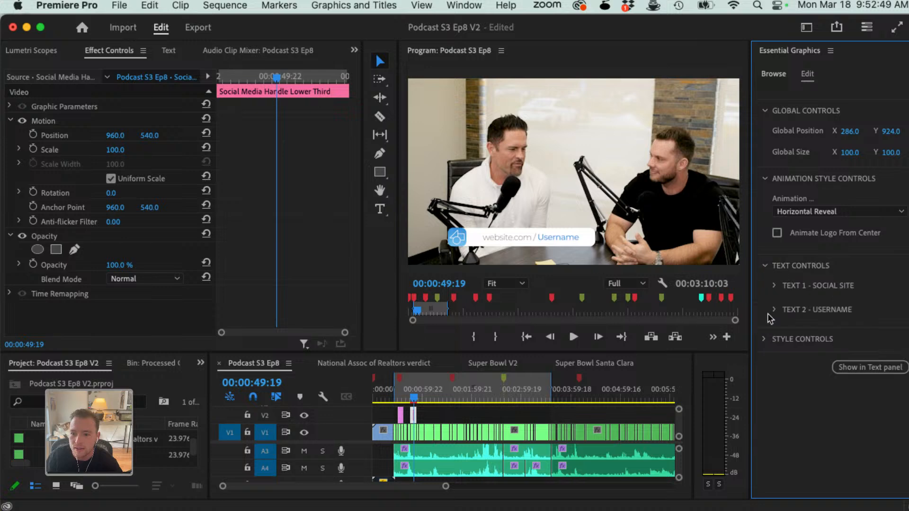
{"action": "left_click", "coordinate": [772, 286]}
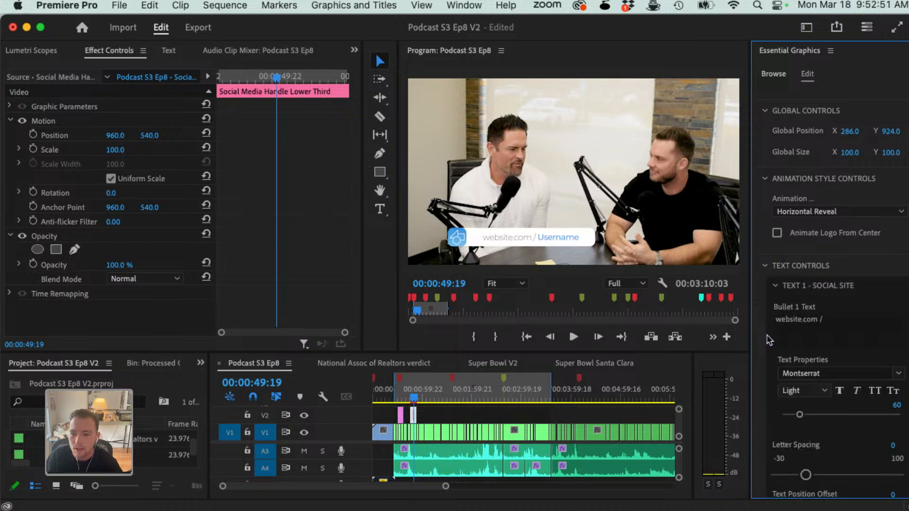
{"action": "scroll", "coordinate": [763, 316], "scroll_direction": "down", "scroll_amount": 5}
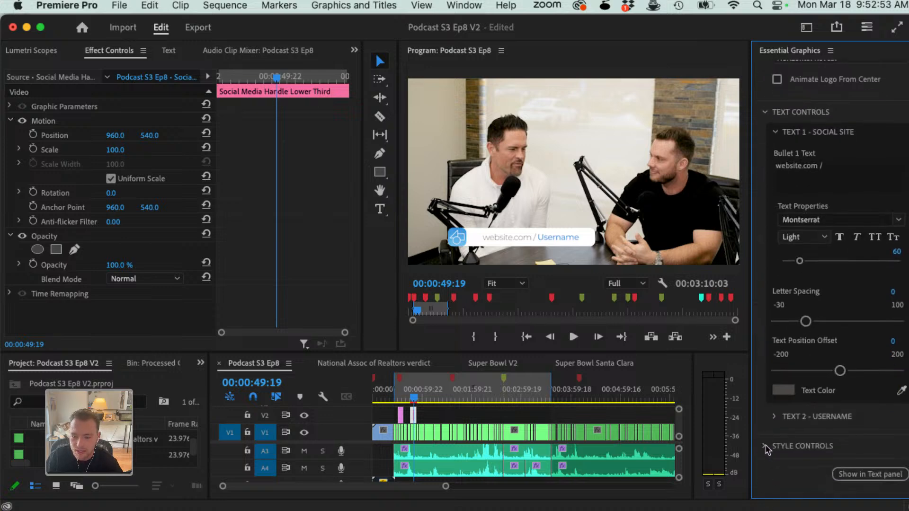
{"action": "left_click", "coordinate": [765, 446]}
{"action": "scroll", "coordinate": [767, 448], "scroll_direction": "down", "scroll_amount": 3}
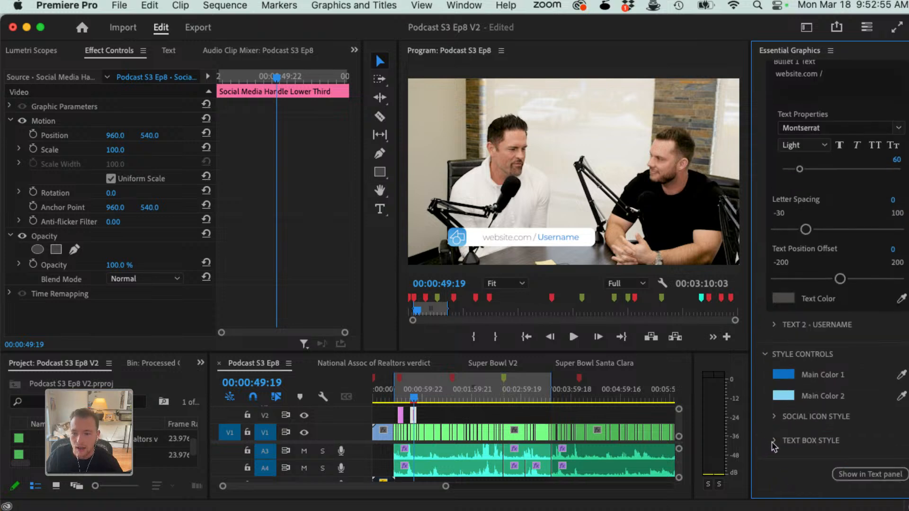
{"action": "left_click", "coordinate": [775, 418]}
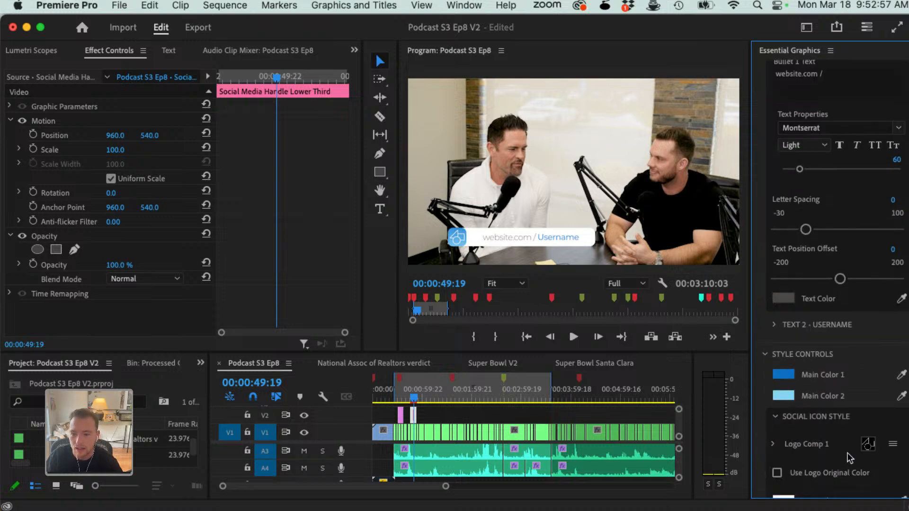
{"action": "scroll", "coordinate": [847, 456], "scroll_direction": "down", "scroll_amount": 6}
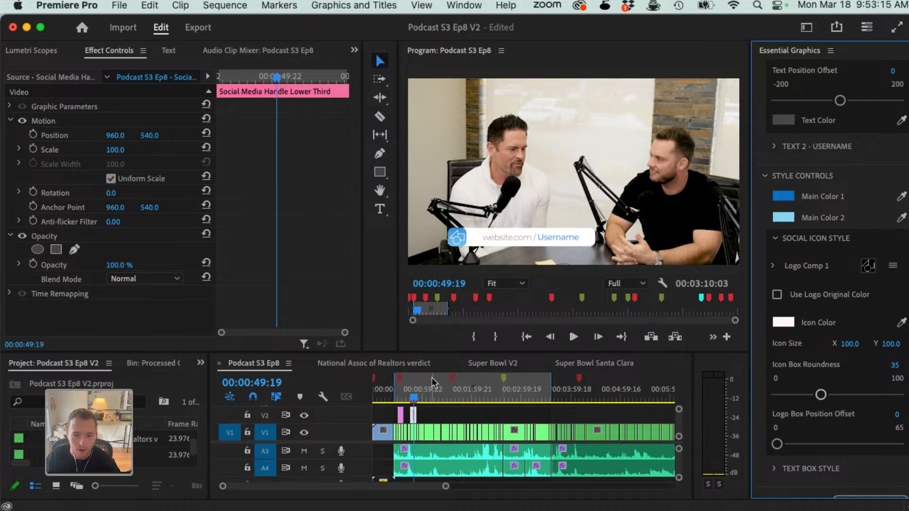
Step: Play the lower third's animation from 00:00:48:03 and return the playhead to 00:00:45:22, before the graphic
{"action": "left_click", "coordinate": [415, 398]}
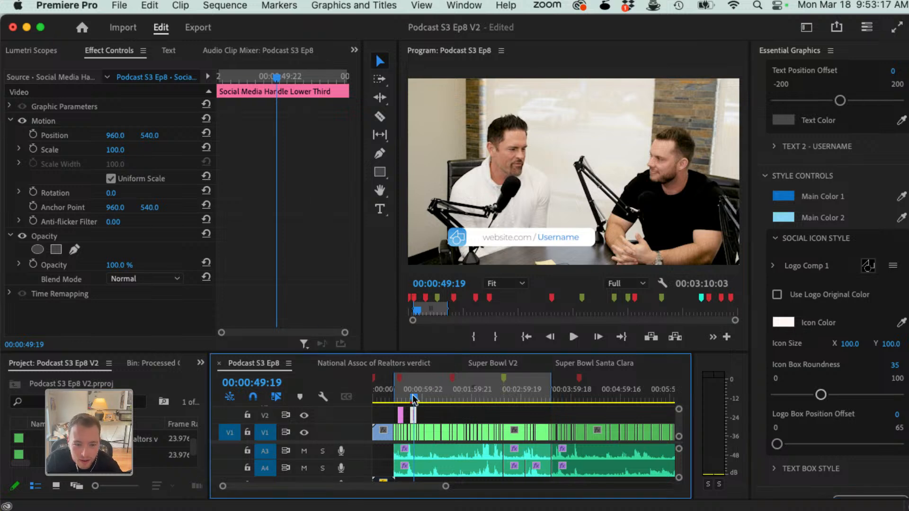
{"action": "left_click_drag", "start_coordinate": [415, 398], "coordinate": [413, 401]}
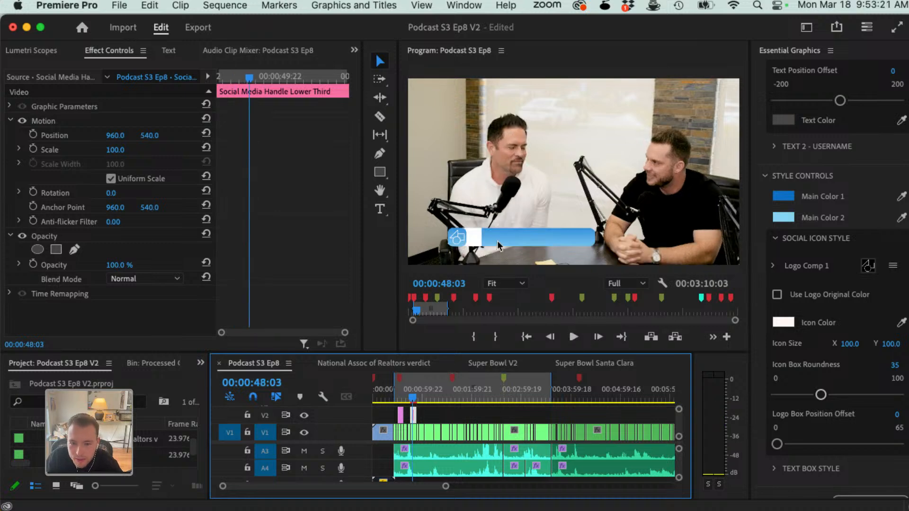
{"action": "key", "text": "space"}
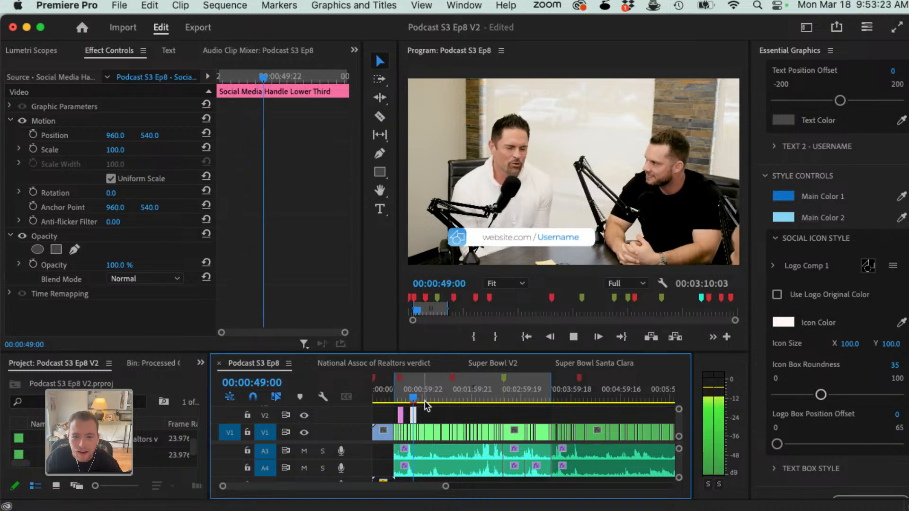
{"action": "key", "text": "space"}
{"action": "left_click_drag", "start_coordinate": [414, 400], "coordinate": [412, 401]}
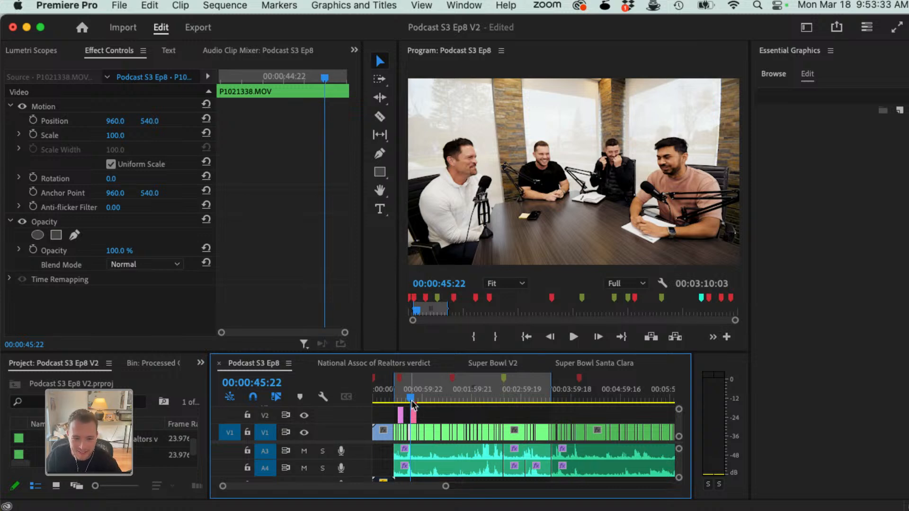
Step: Switch to After Effects to view the Clean Business Lower Third 02 template's Essential Graphics properties, and return to Premiere Pro
{"action": "key", "text": "super+Tab"}
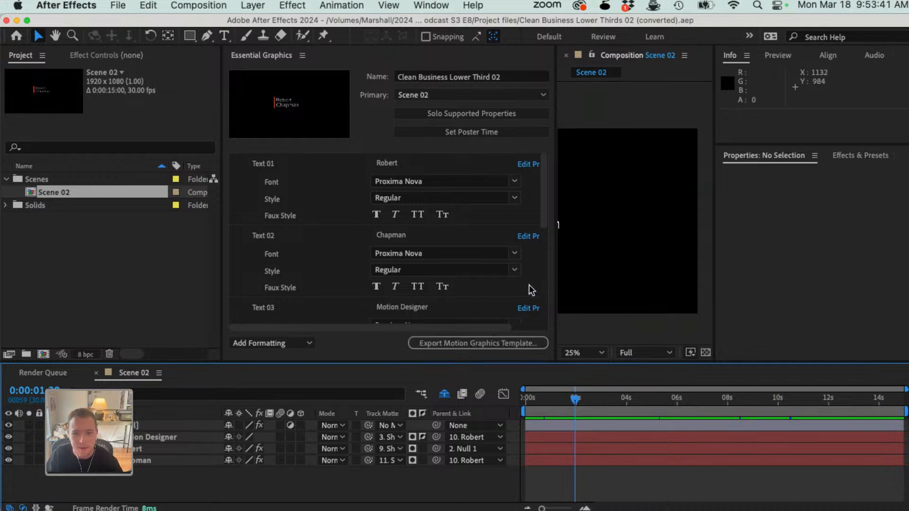
{"action": "key", "text": "super+Tab"}
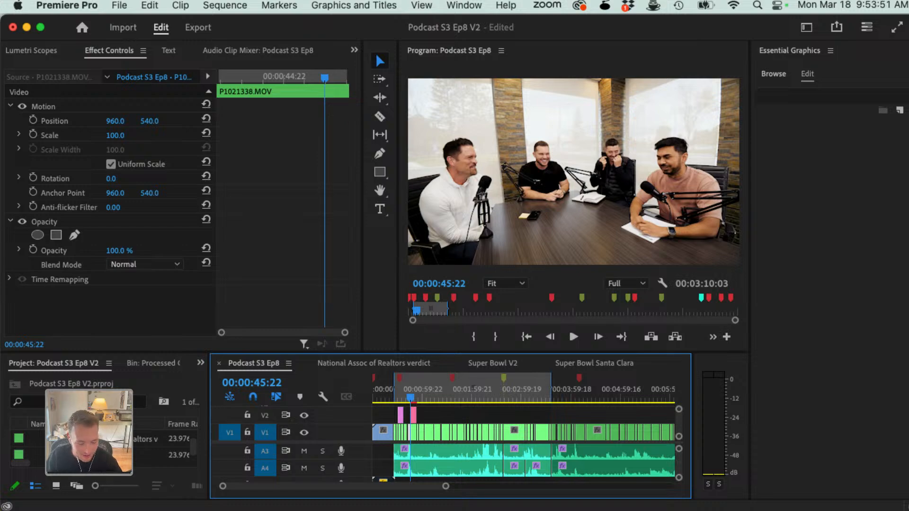
{"action": "key", "text": "super+Tab"}
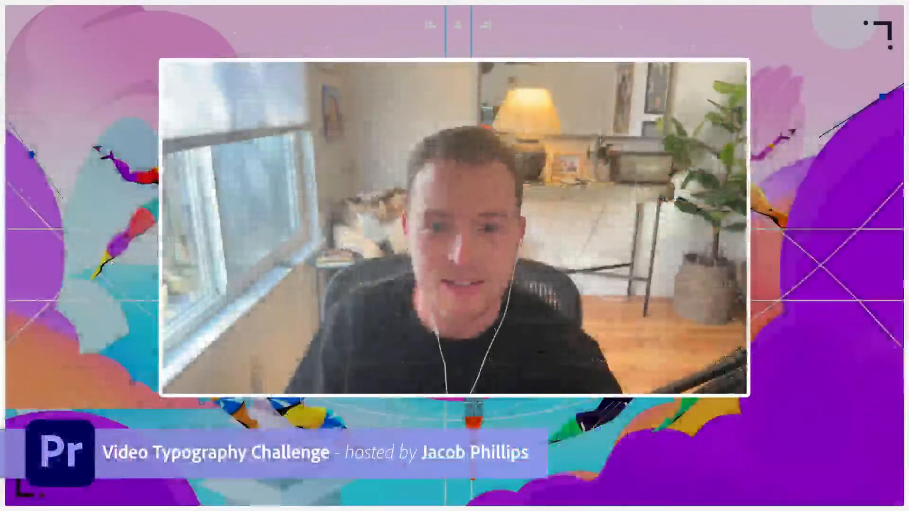